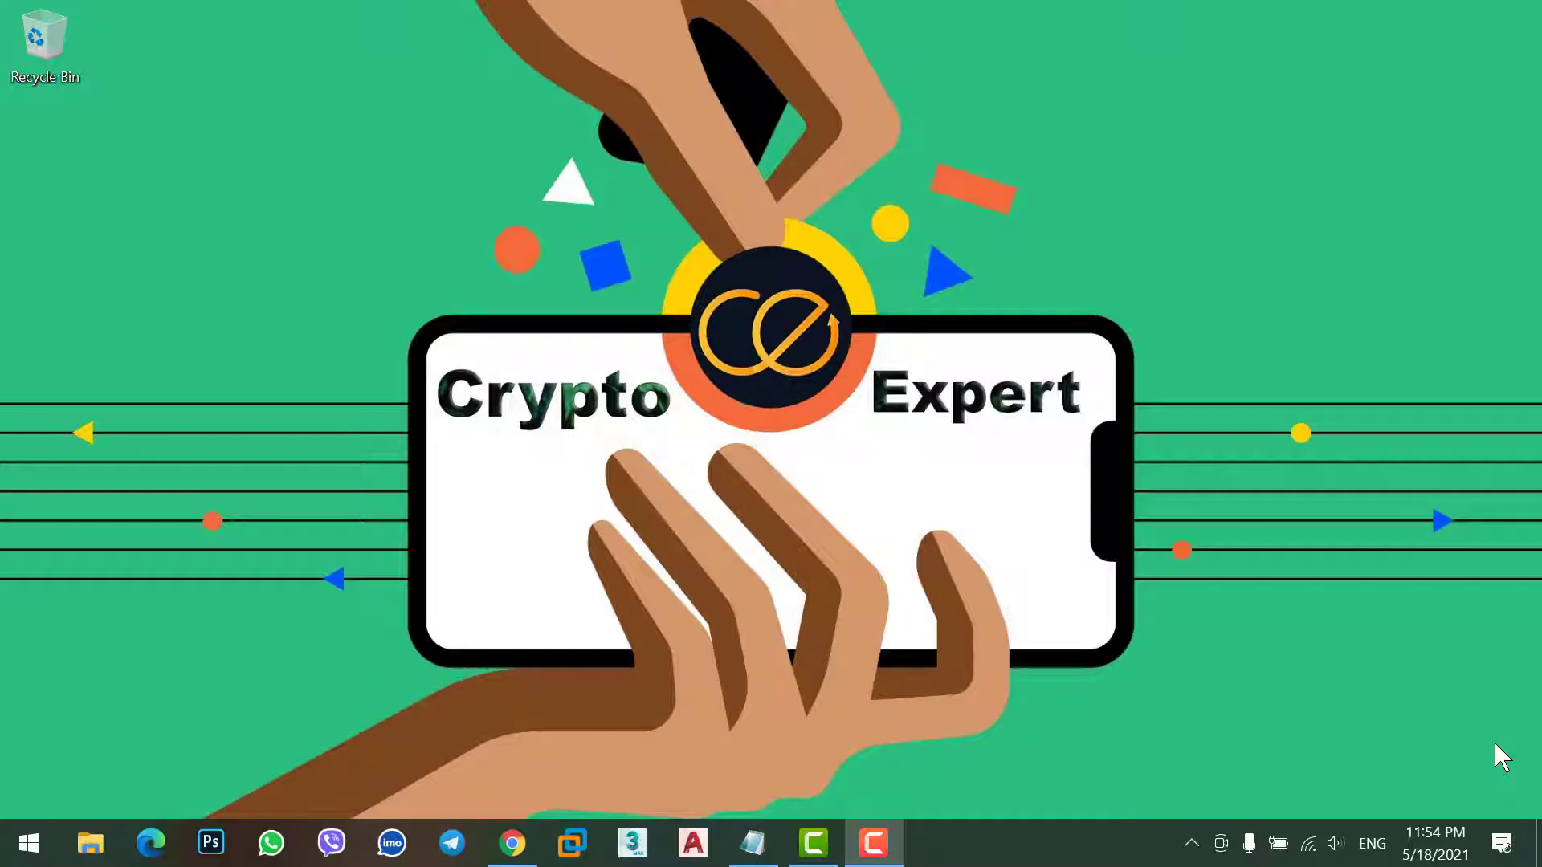
# Bring up Chrome, close the crypto image tab and open a fresh tab.
pyautogui.click(513, 843)
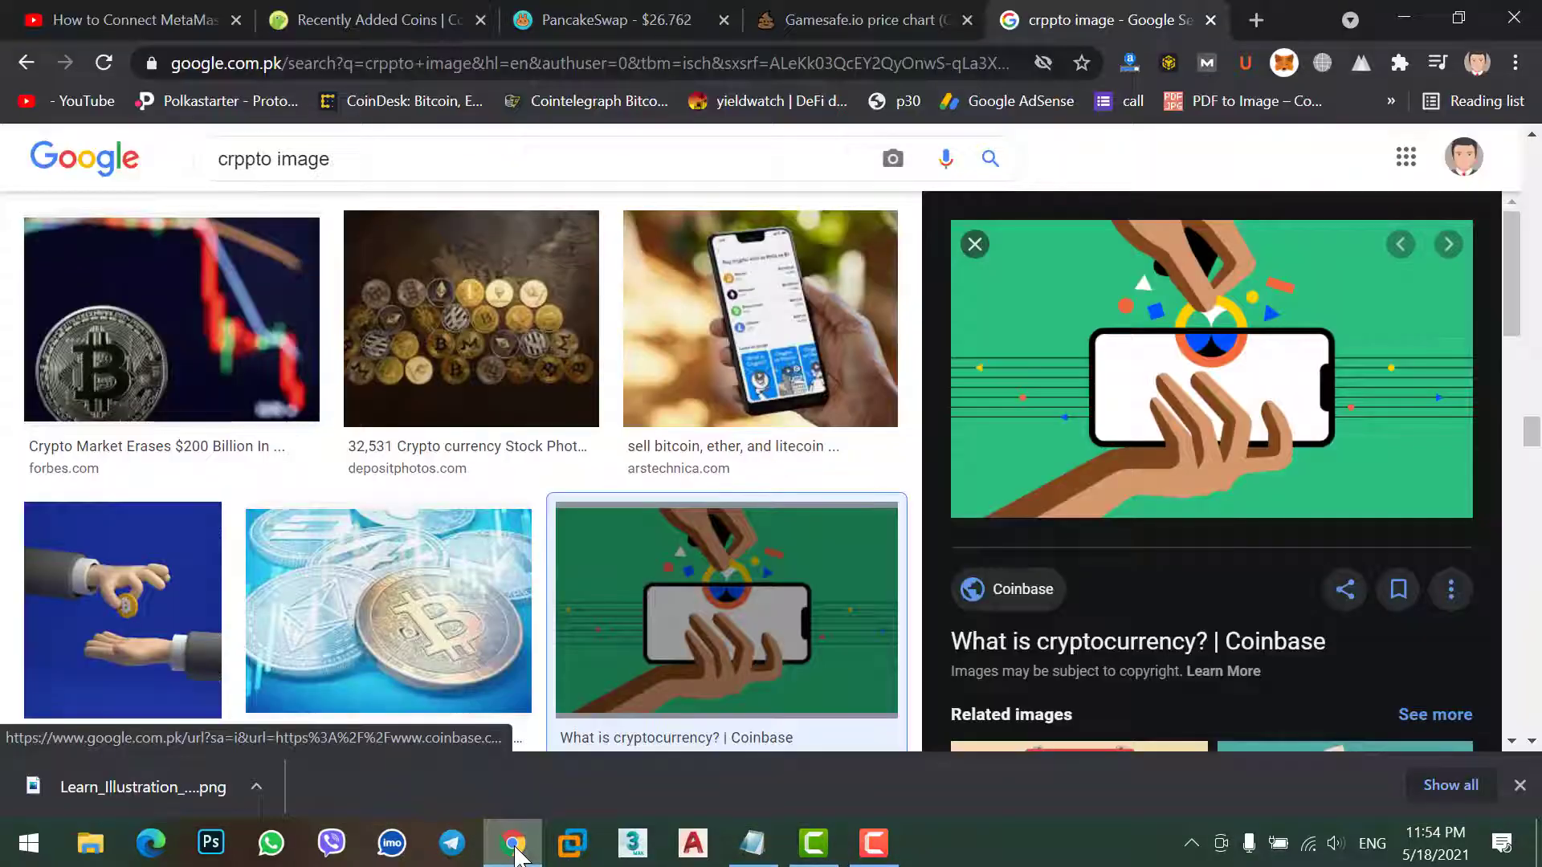
pyautogui.click(1210, 19)
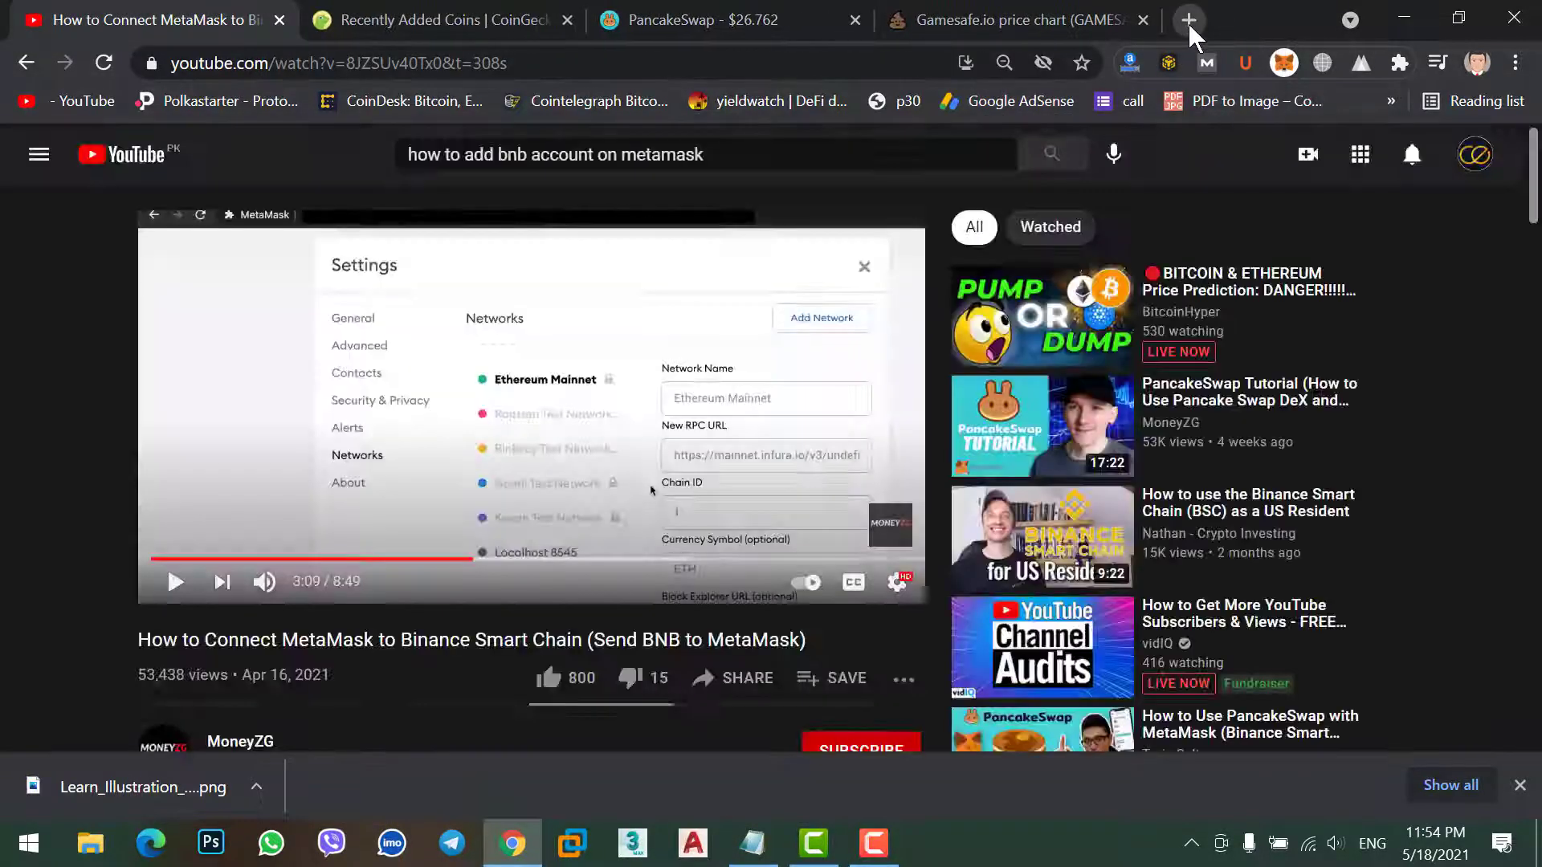
pyautogui.click(1188, 22)
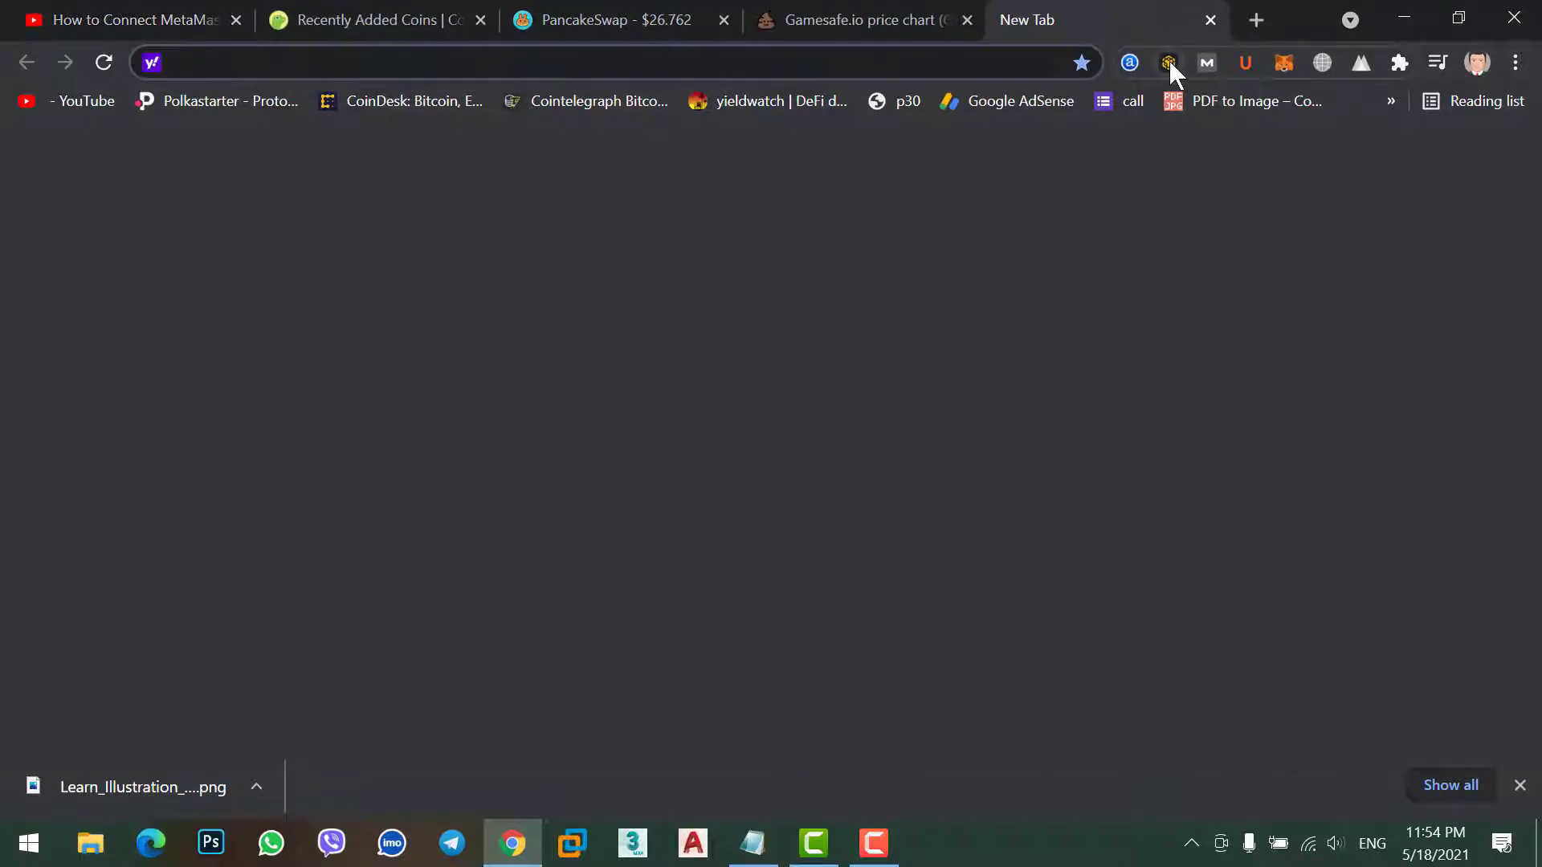
pyautogui.click(1169, 61)
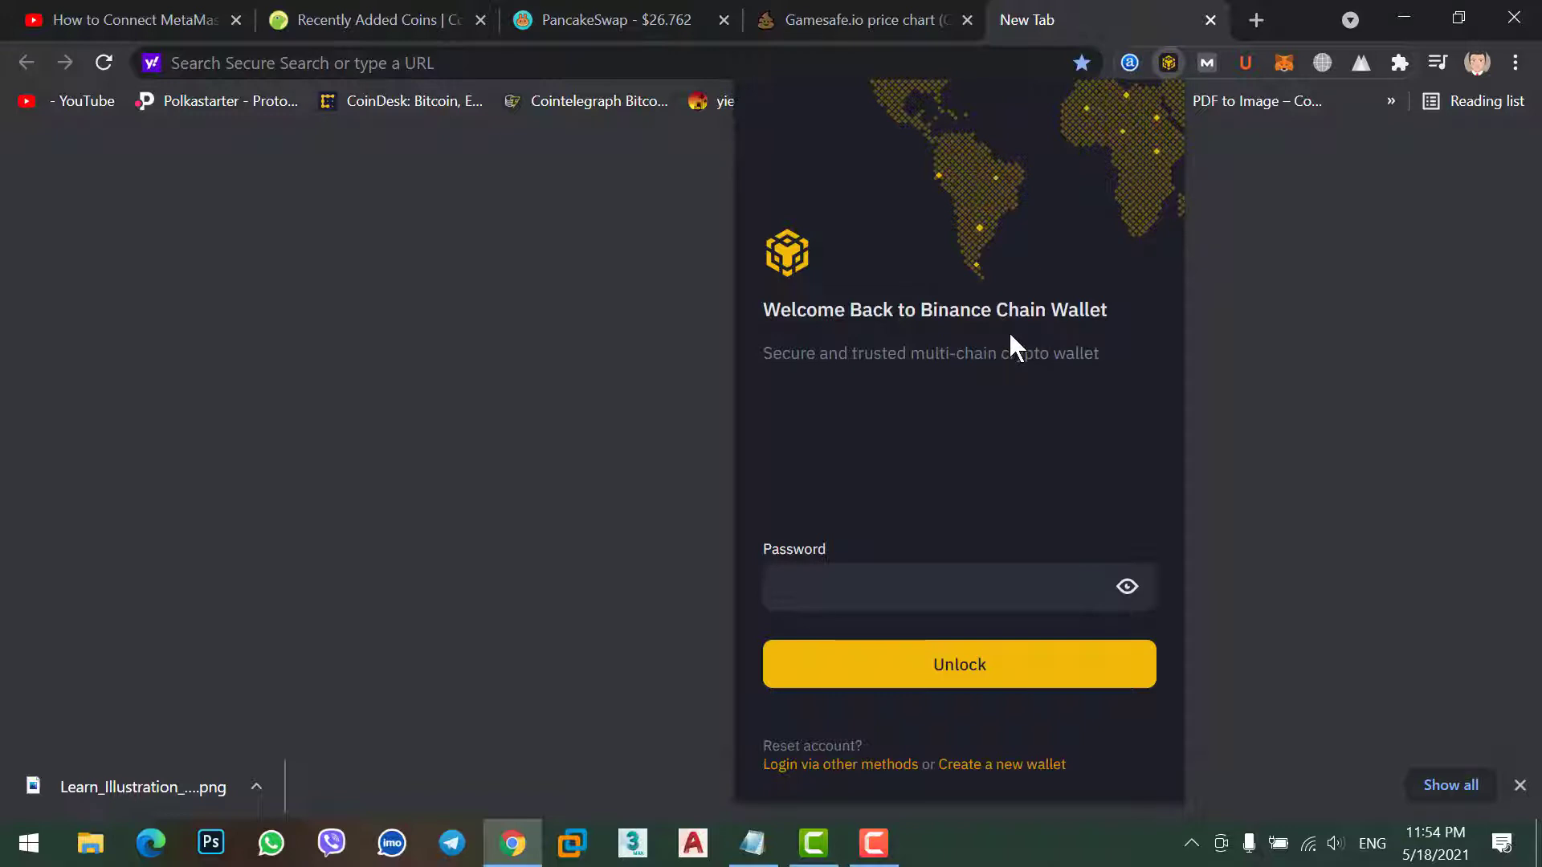
# Search 'binance chain wallet extension' and open its Chrome Web Store page.
pyautogui.click(354, 64)
pyautogui.write('bin')
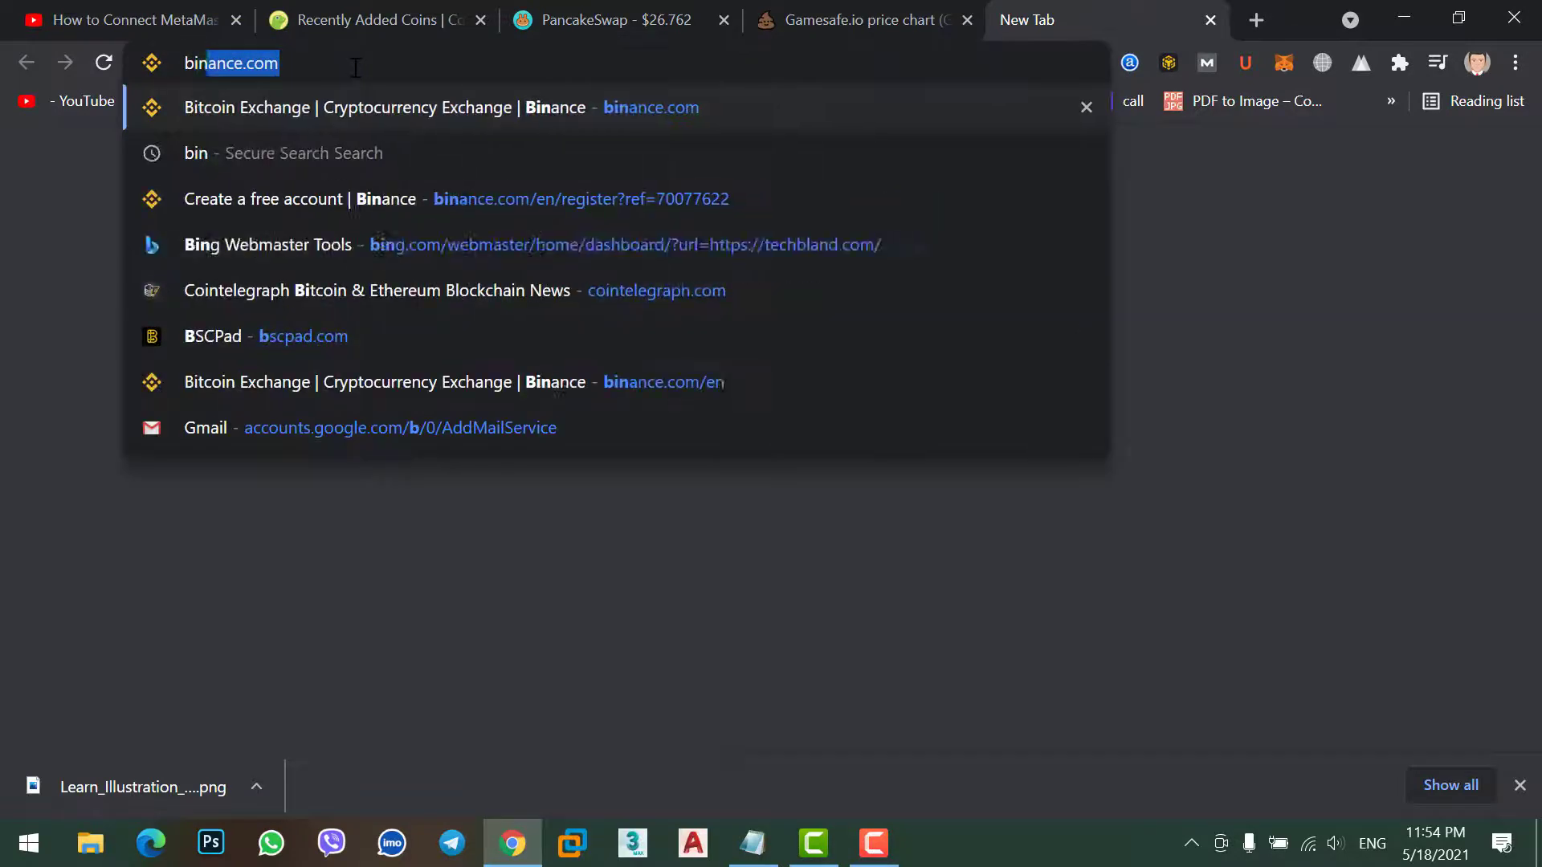
pyautogui.write('ance chain w')
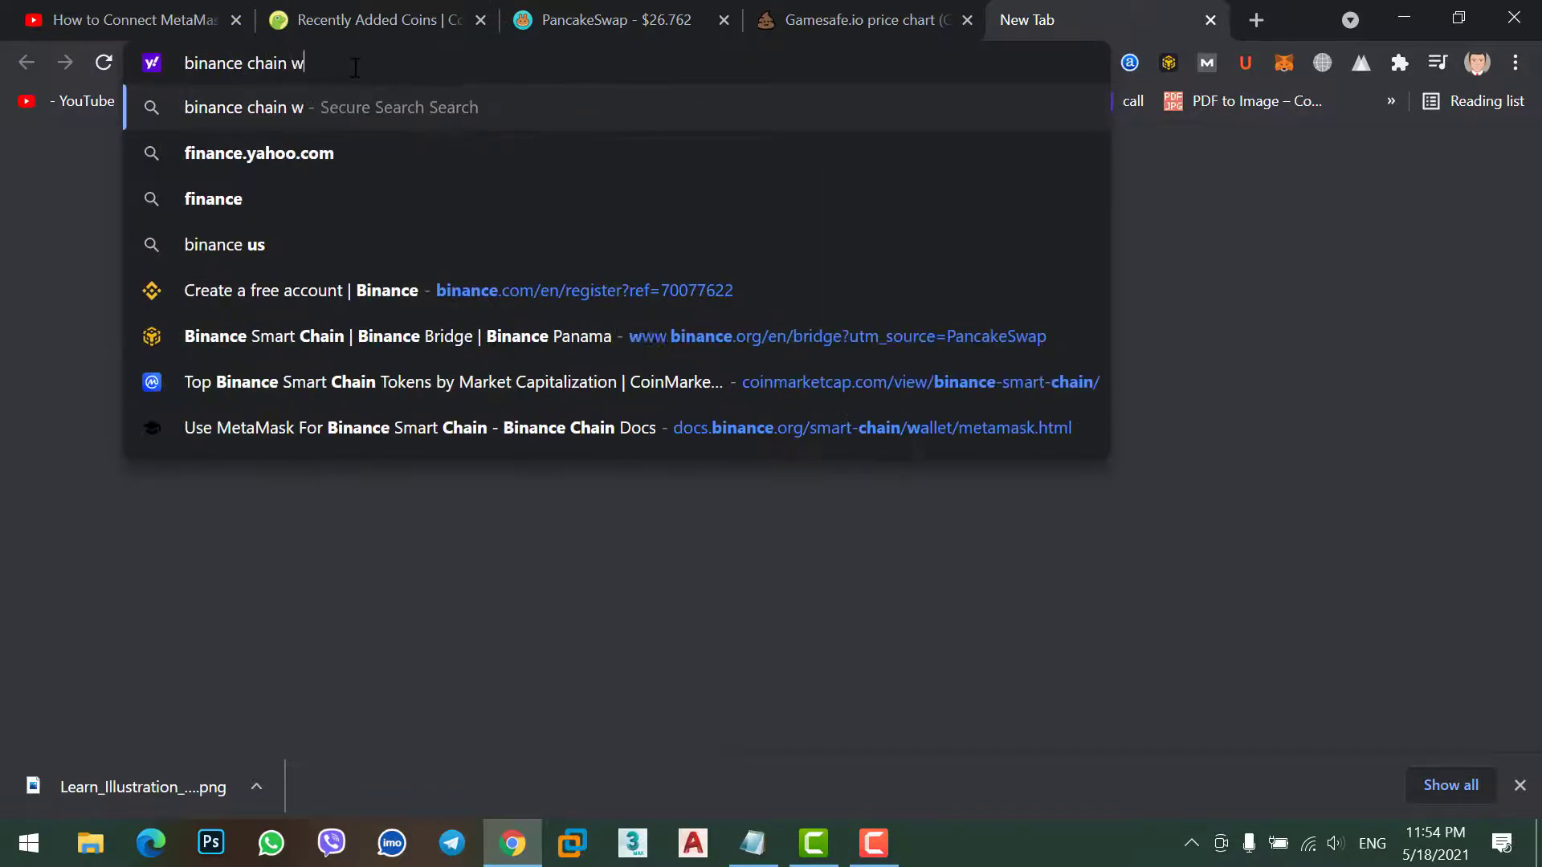
pyautogui.write('allet extes')
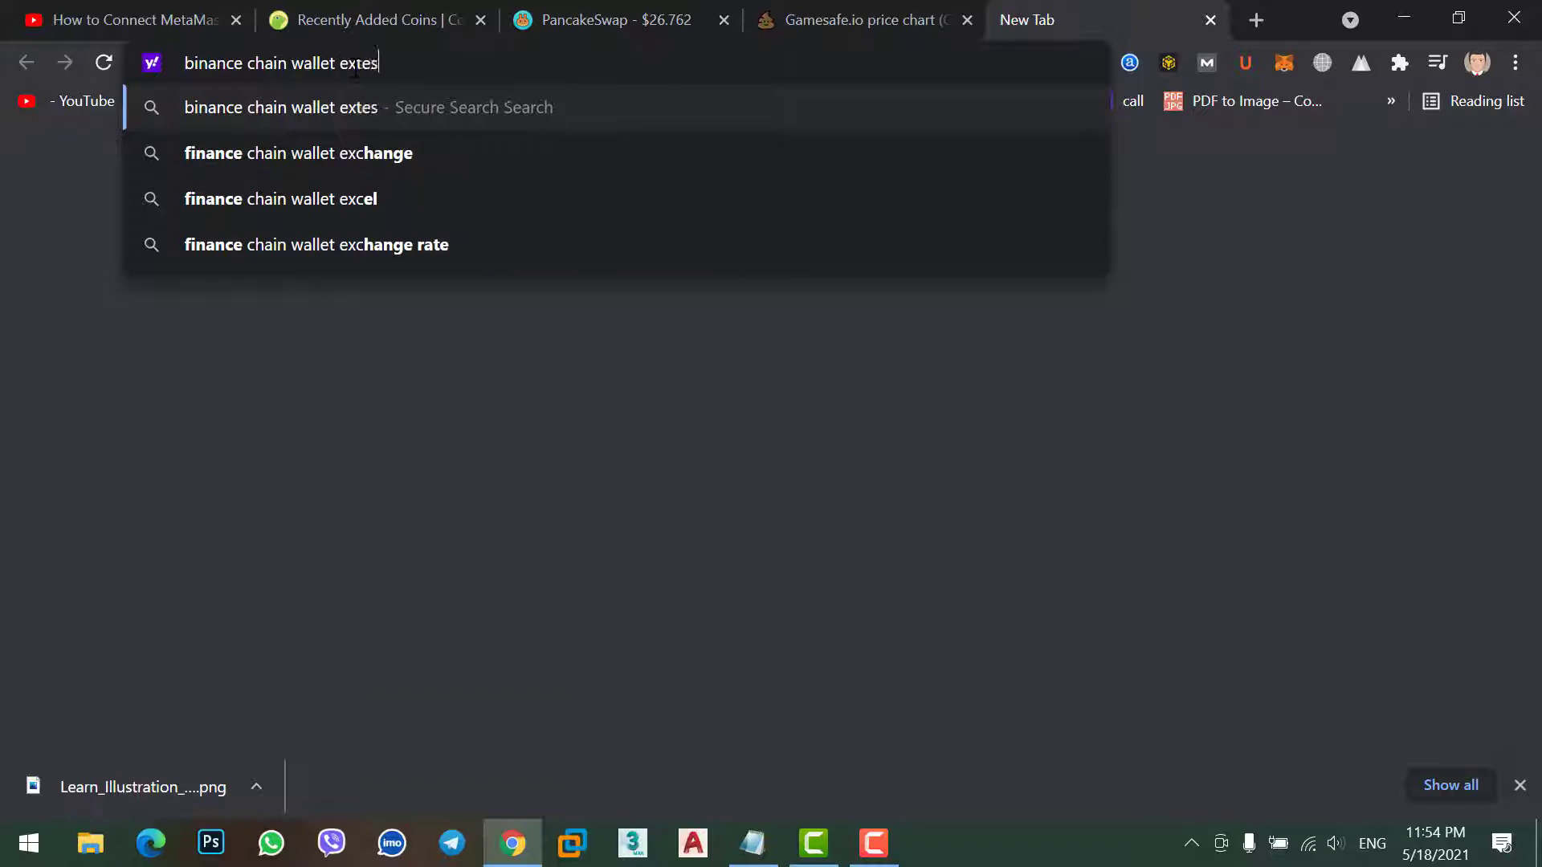
pyautogui.write('ion')
pyautogui.press('Return')
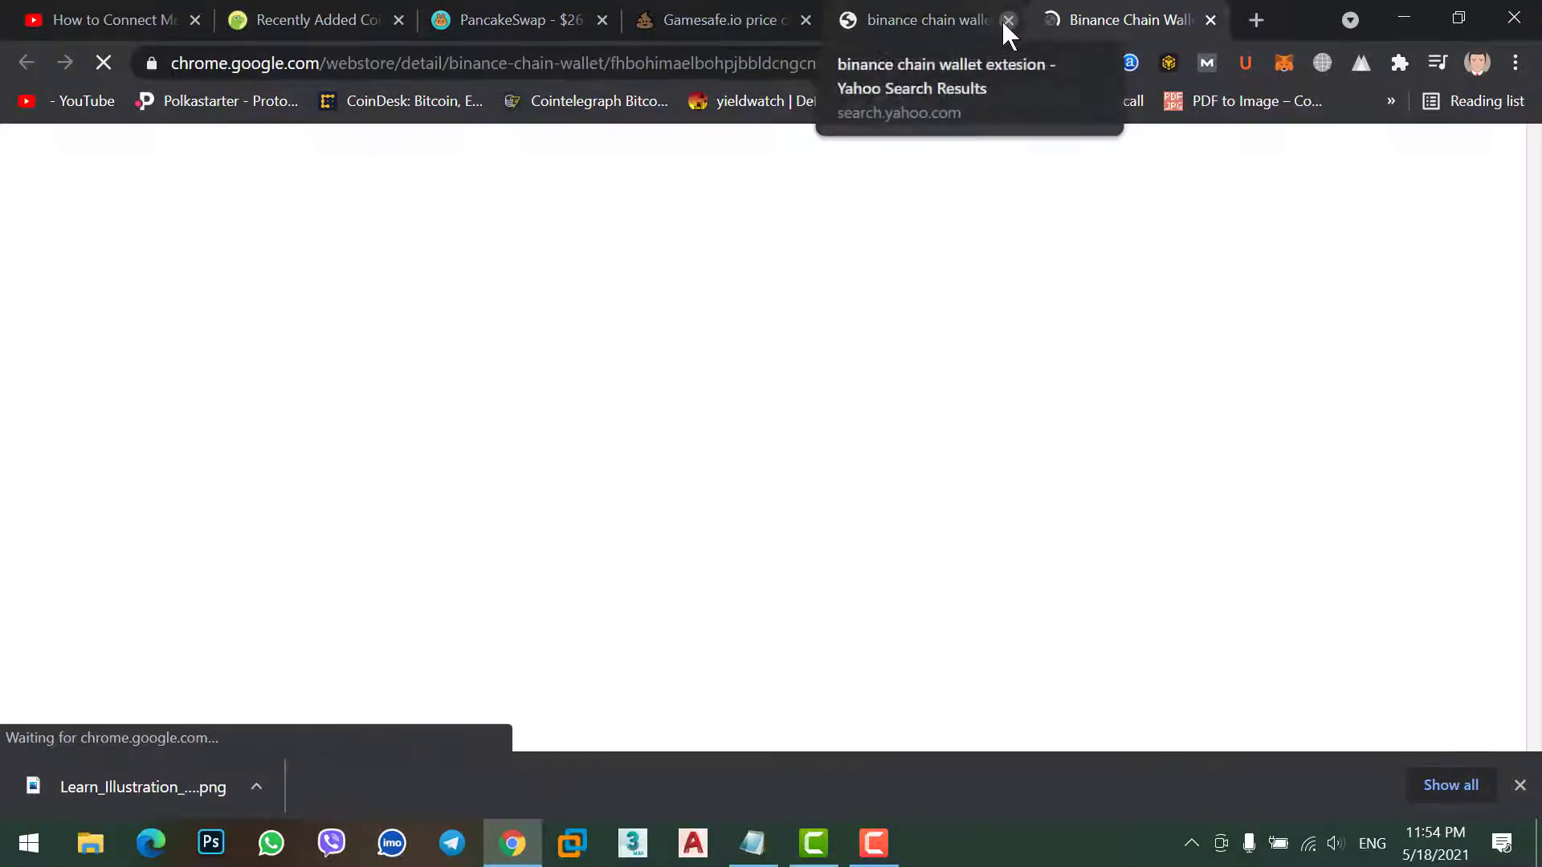
pyautogui.click(1008, 19)
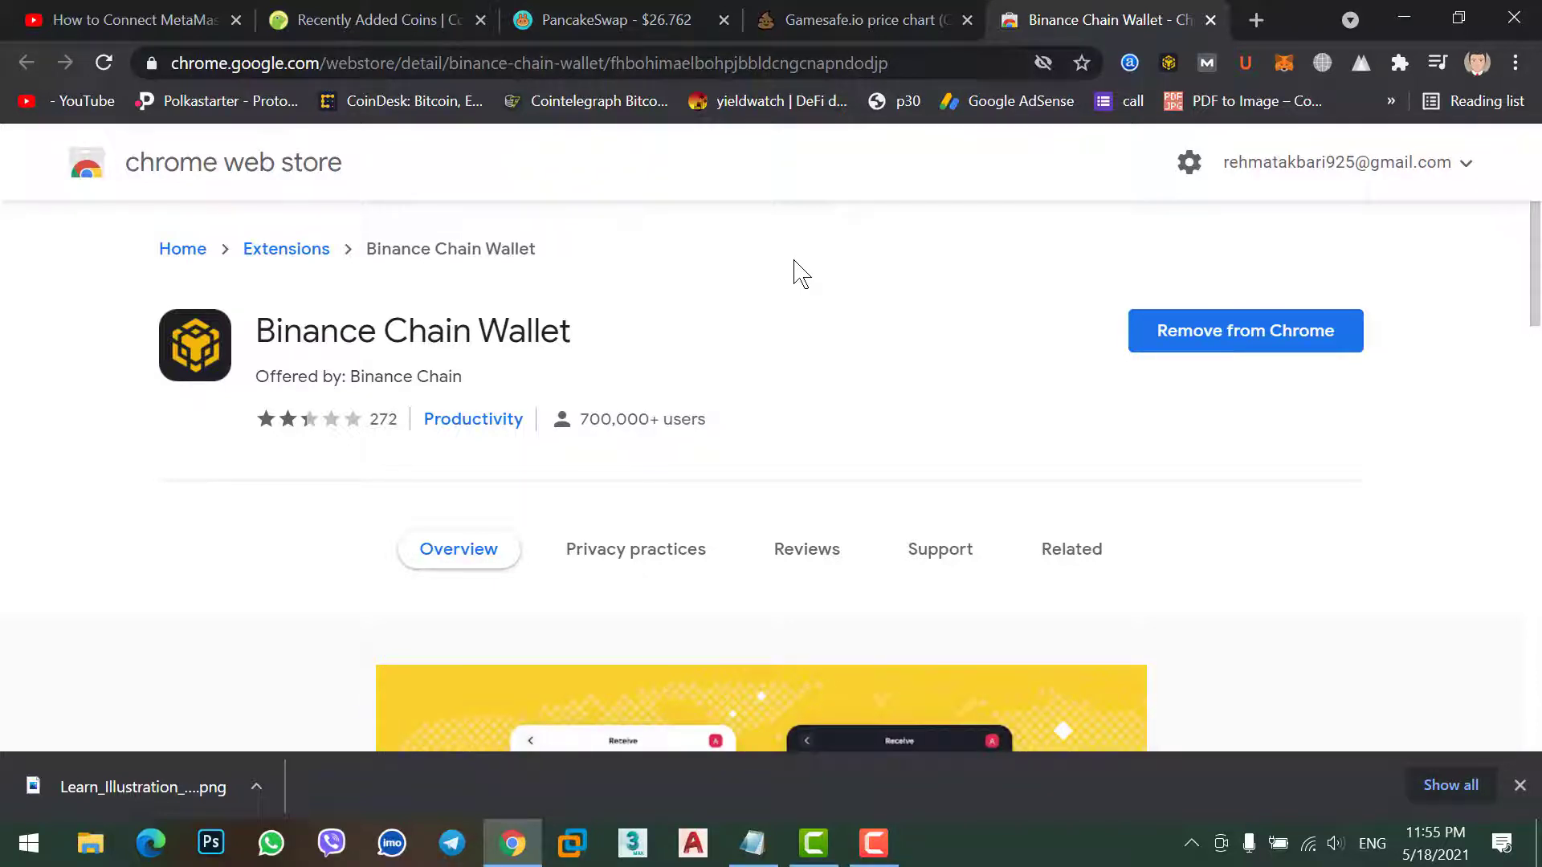
pyautogui.click(347, 64)
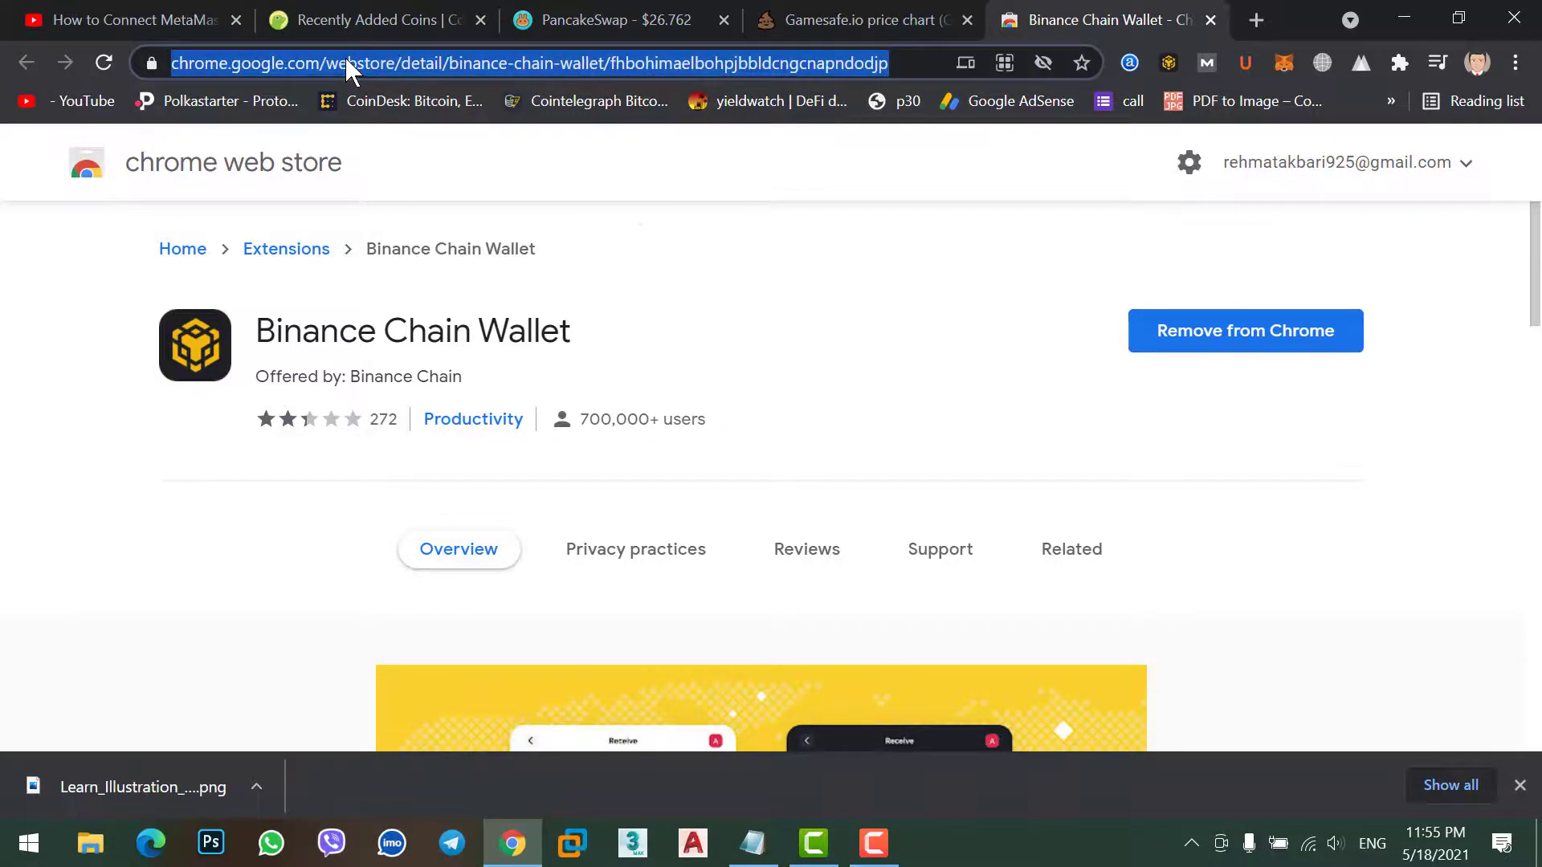
# Load metamask.io in the current tab, then bring up the MetaMask extension.
pyautogui.write('metamask.io')
pyautogui.press('Return')
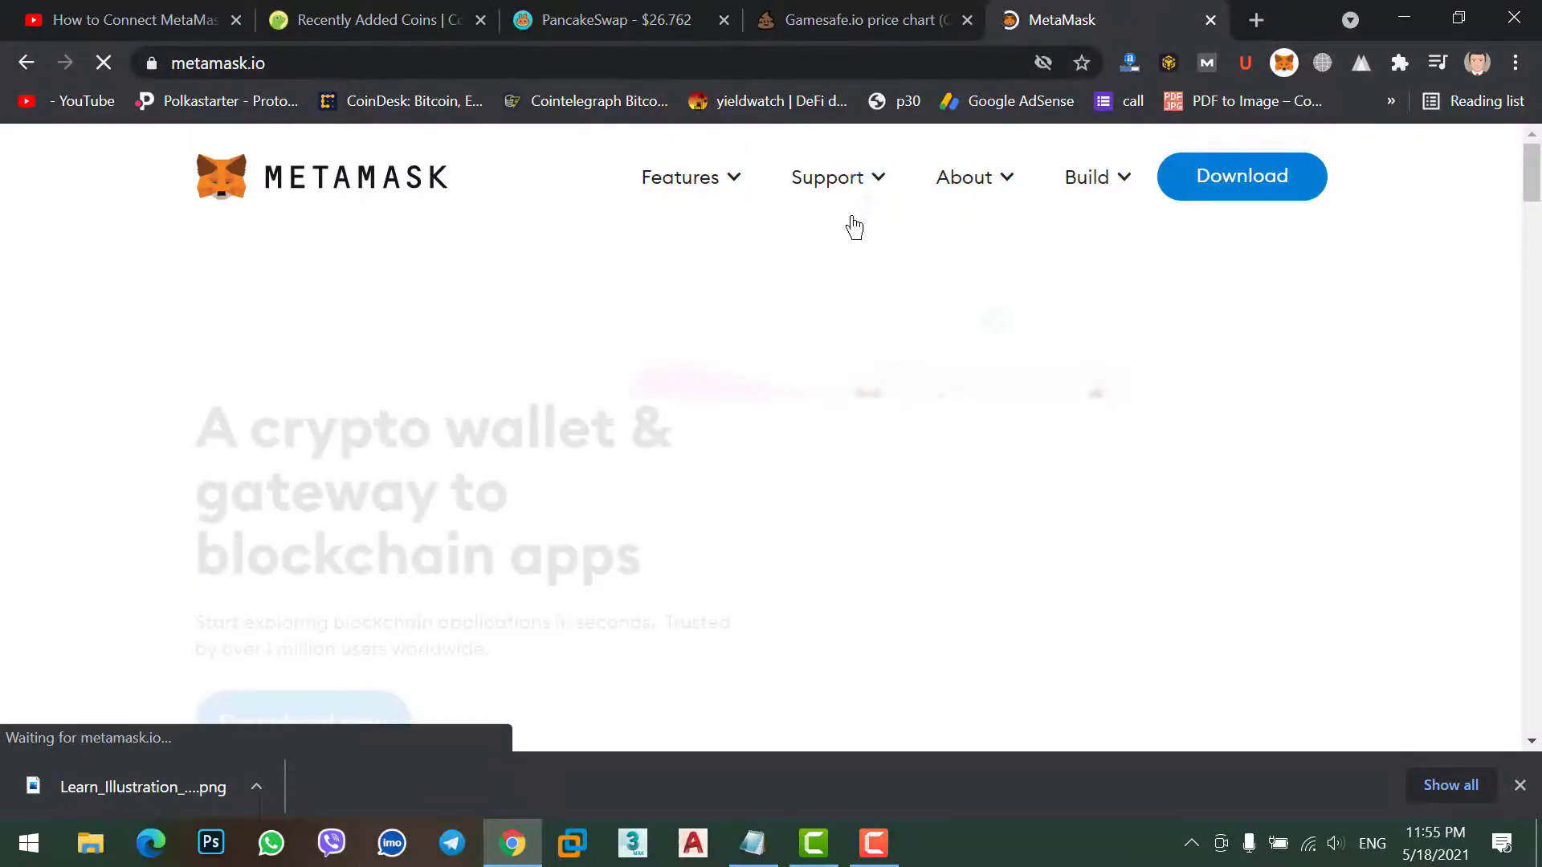
pyautogui.moveTo(857, 217)
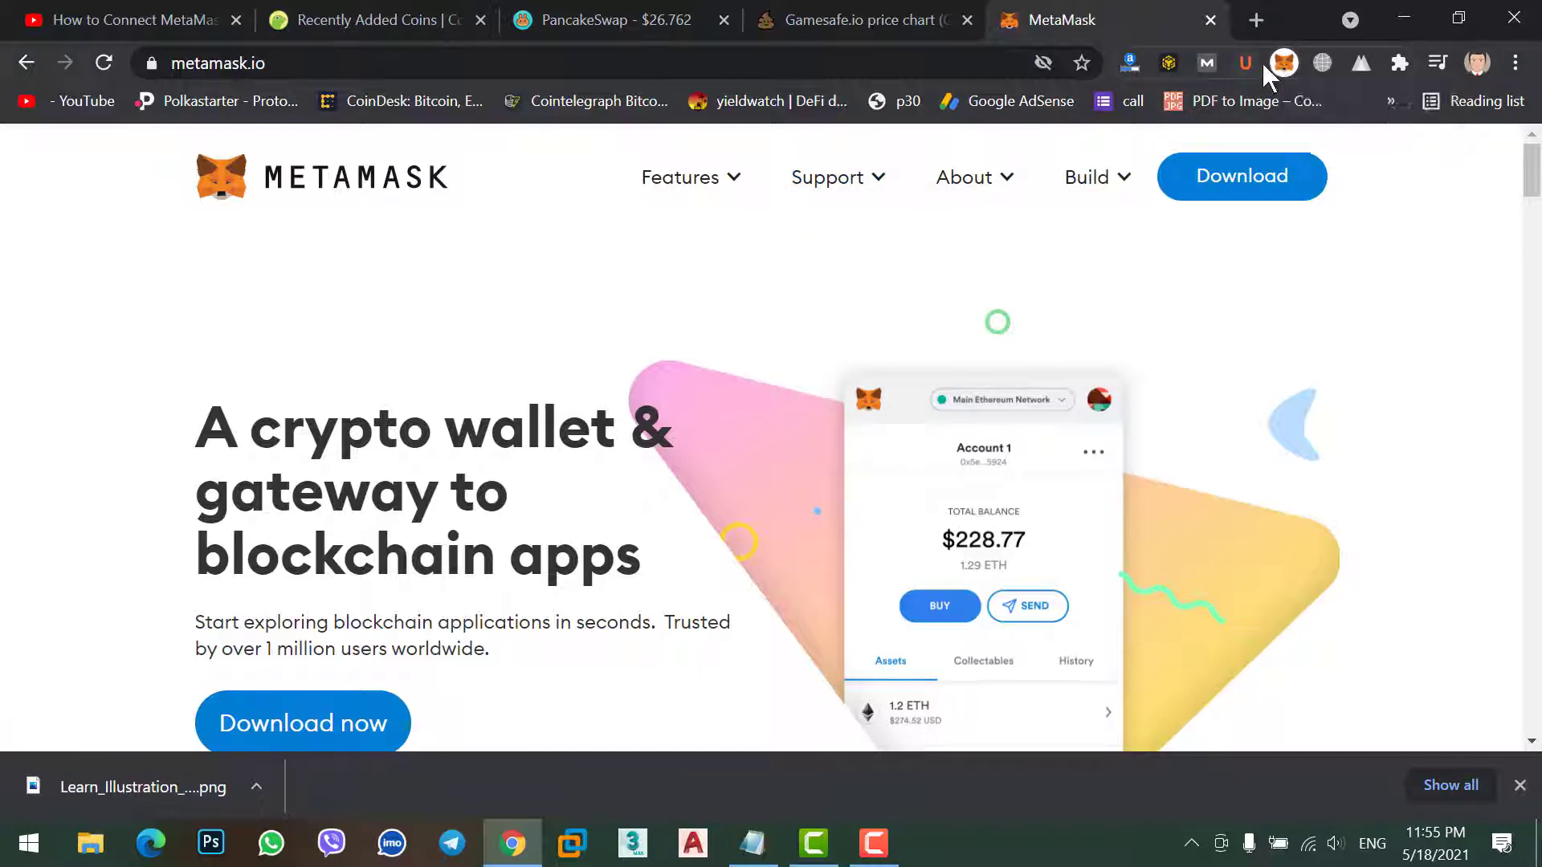
pyautogui.click(1283, 62)
# Switch to the PancakeSwap tab and bring up the MetaMask wallet popup.
pyautogui.click(610, 20)
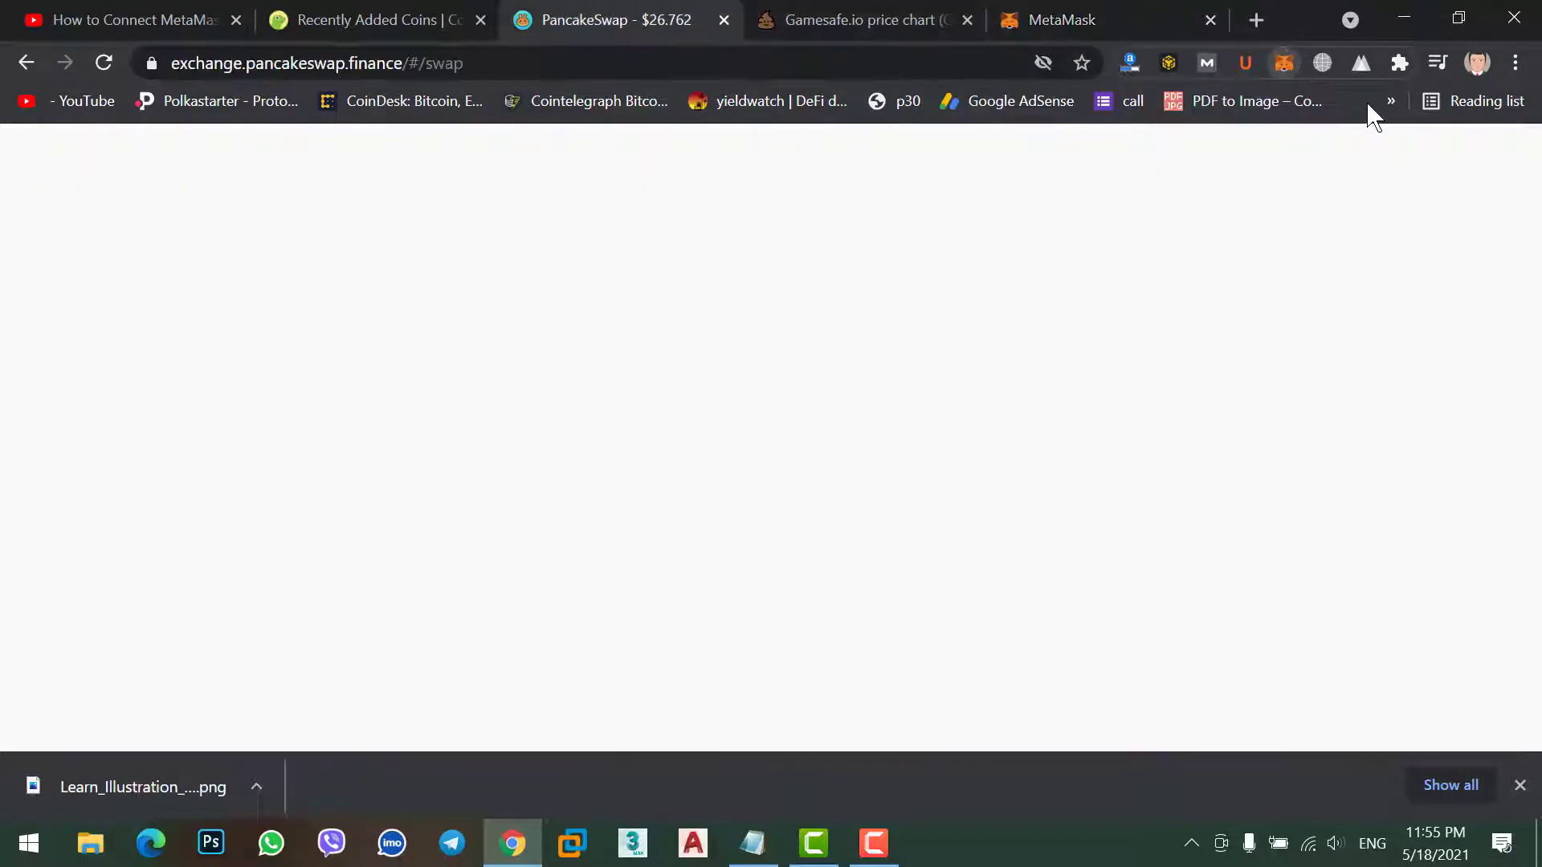
pyautogui.click(1283, 64)
pyautogui.click(1172, 65)
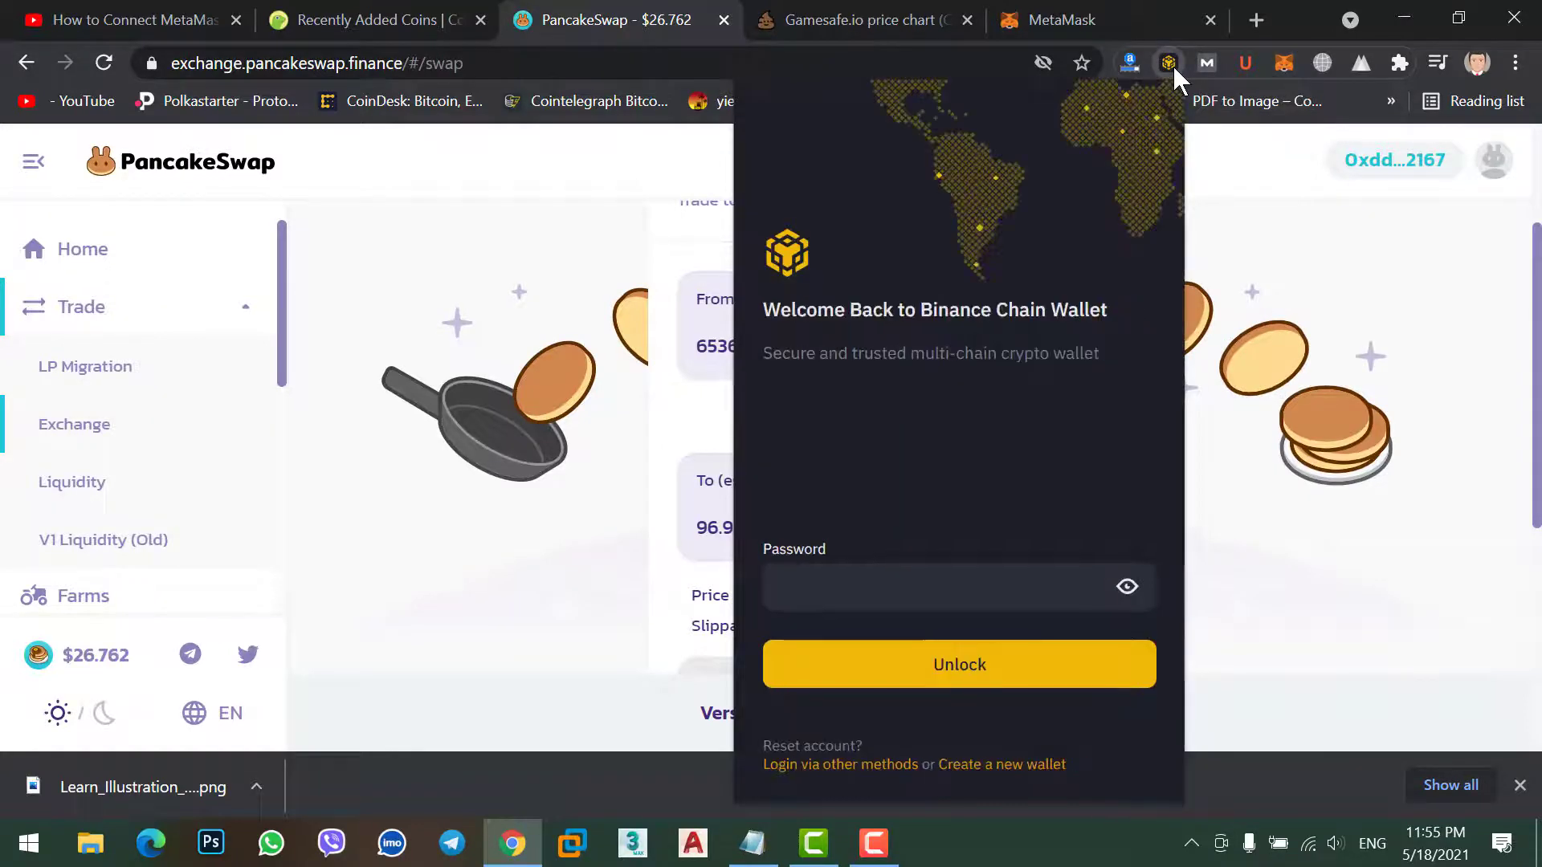
pyautogui.click(1283, 65)
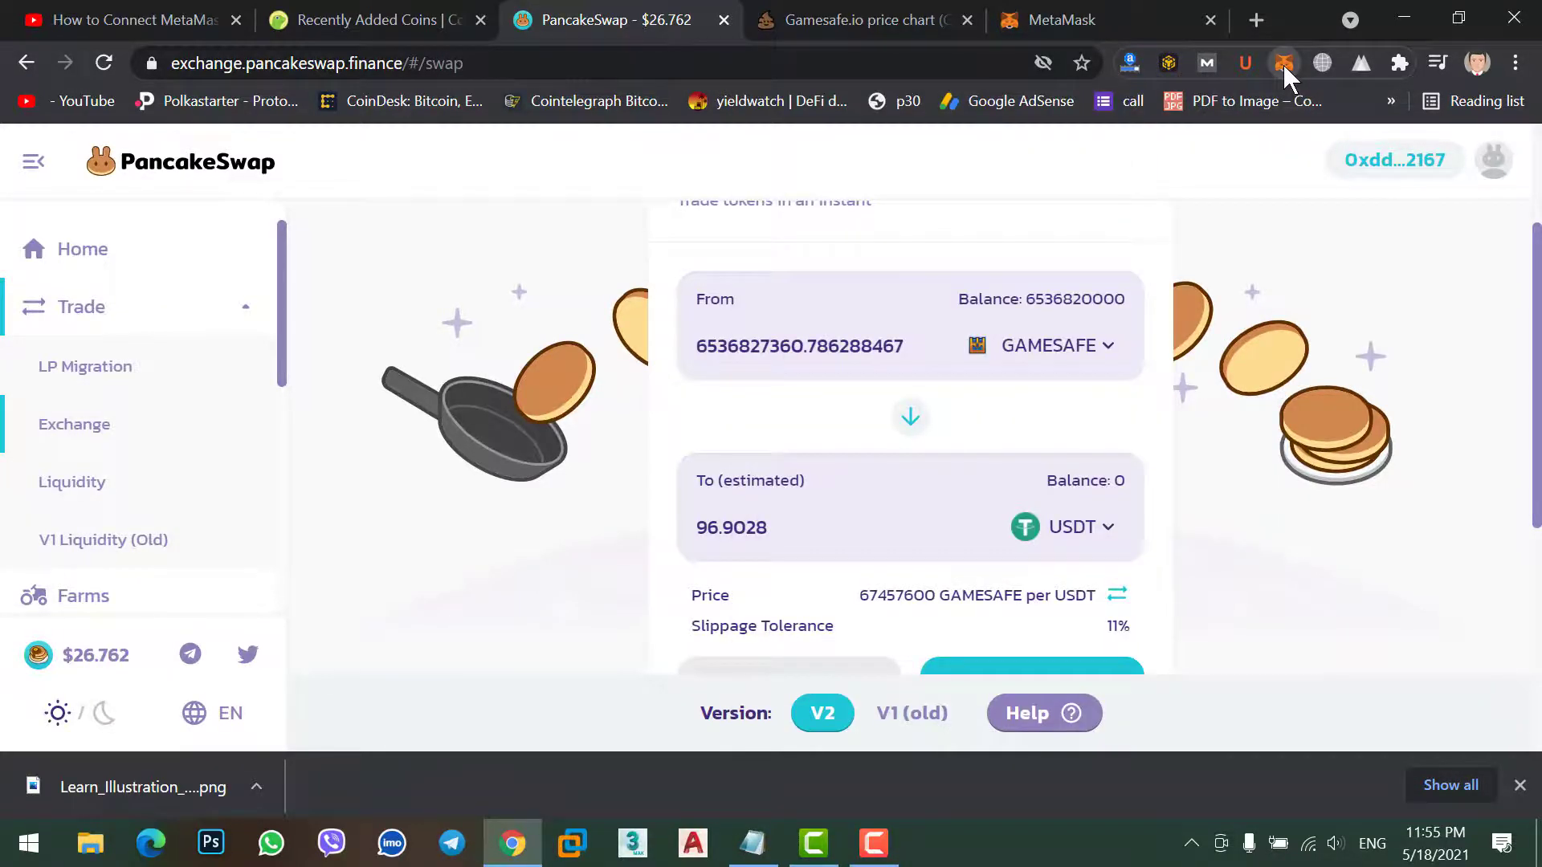
pyautogui.click(1283, 64)
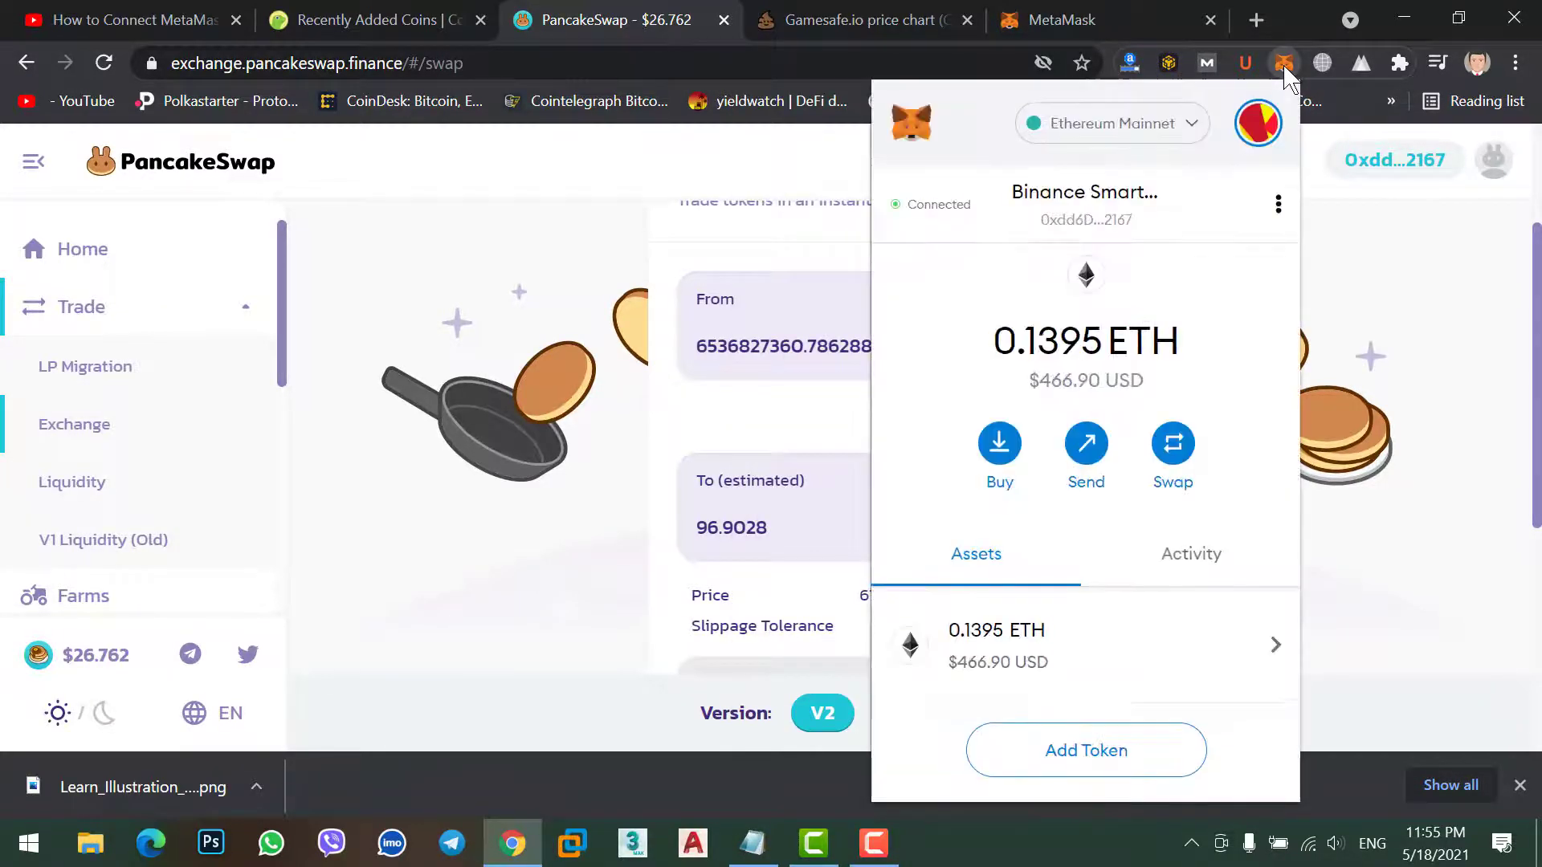
# Go from the account menu to MetaMask Settings and its Networks list.
pyautogui.click(1261, 132)
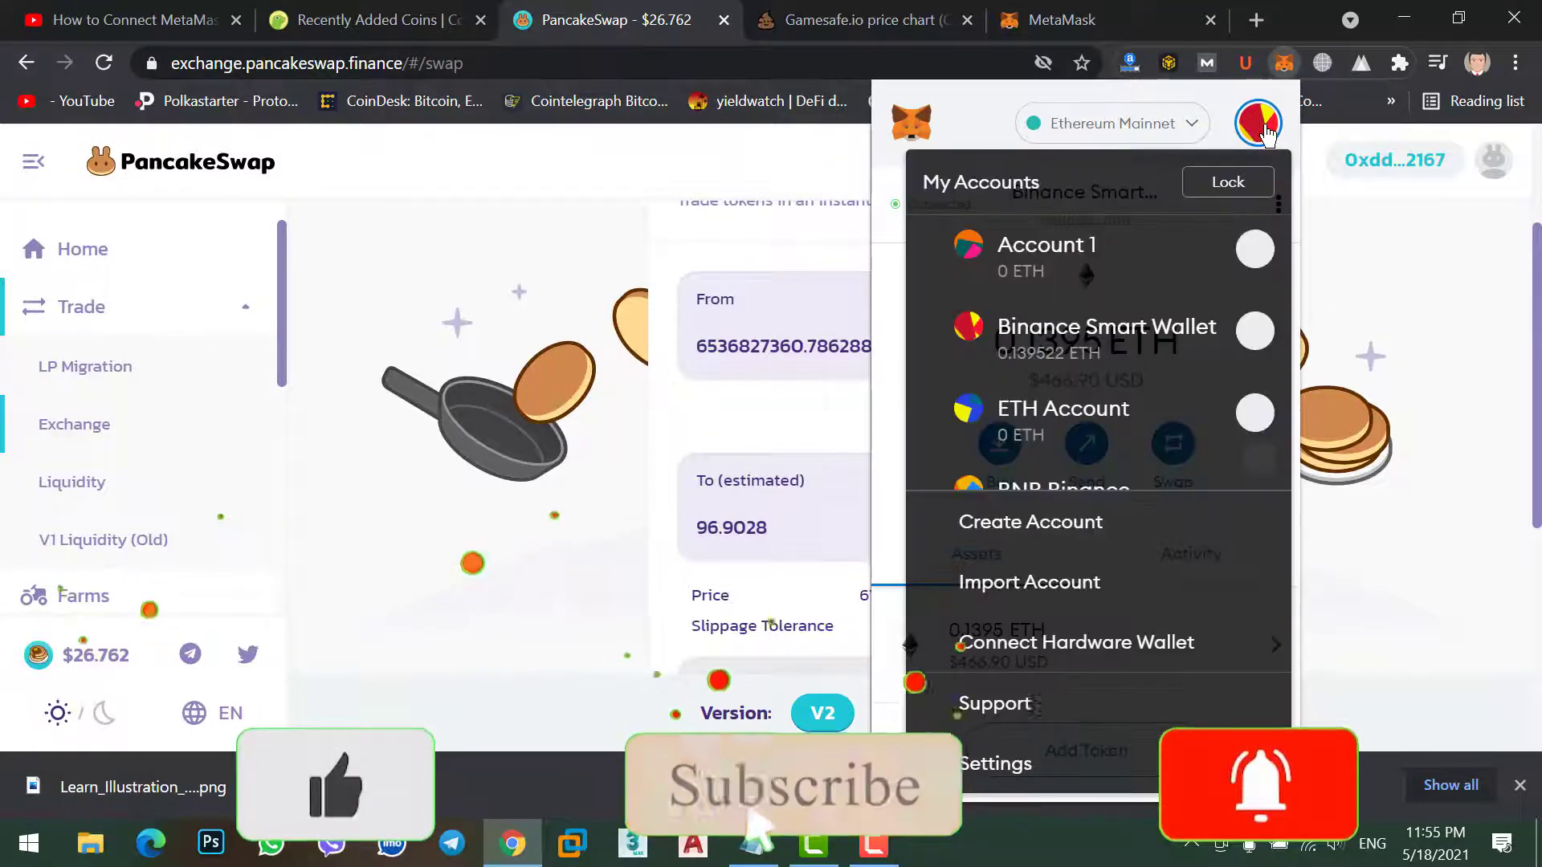
pyautogui.click(1015, 764)
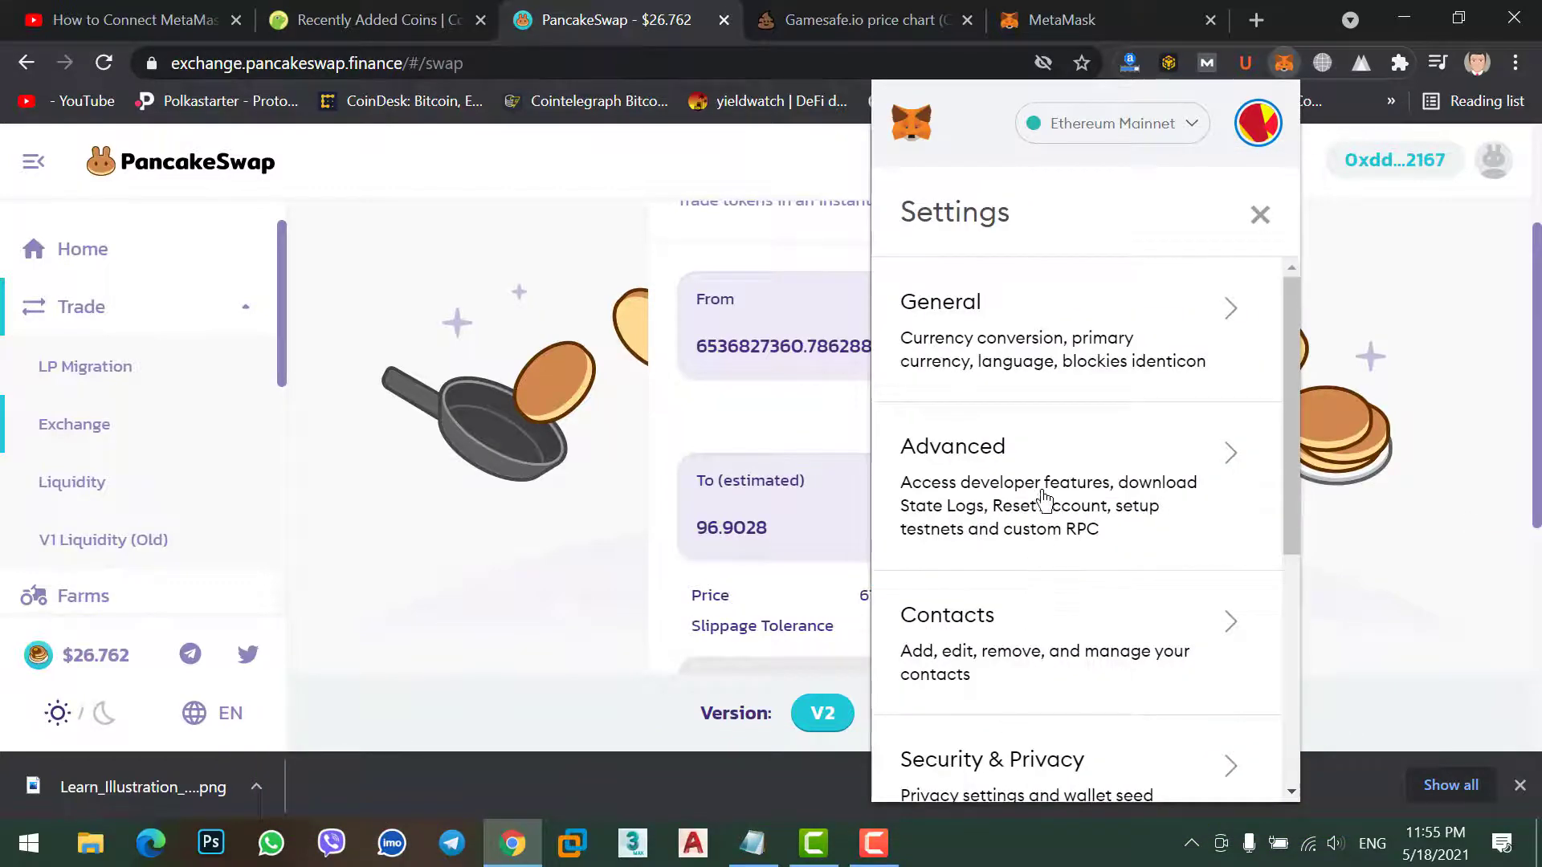
pyautogui.scroll(-5, 1046, 455)
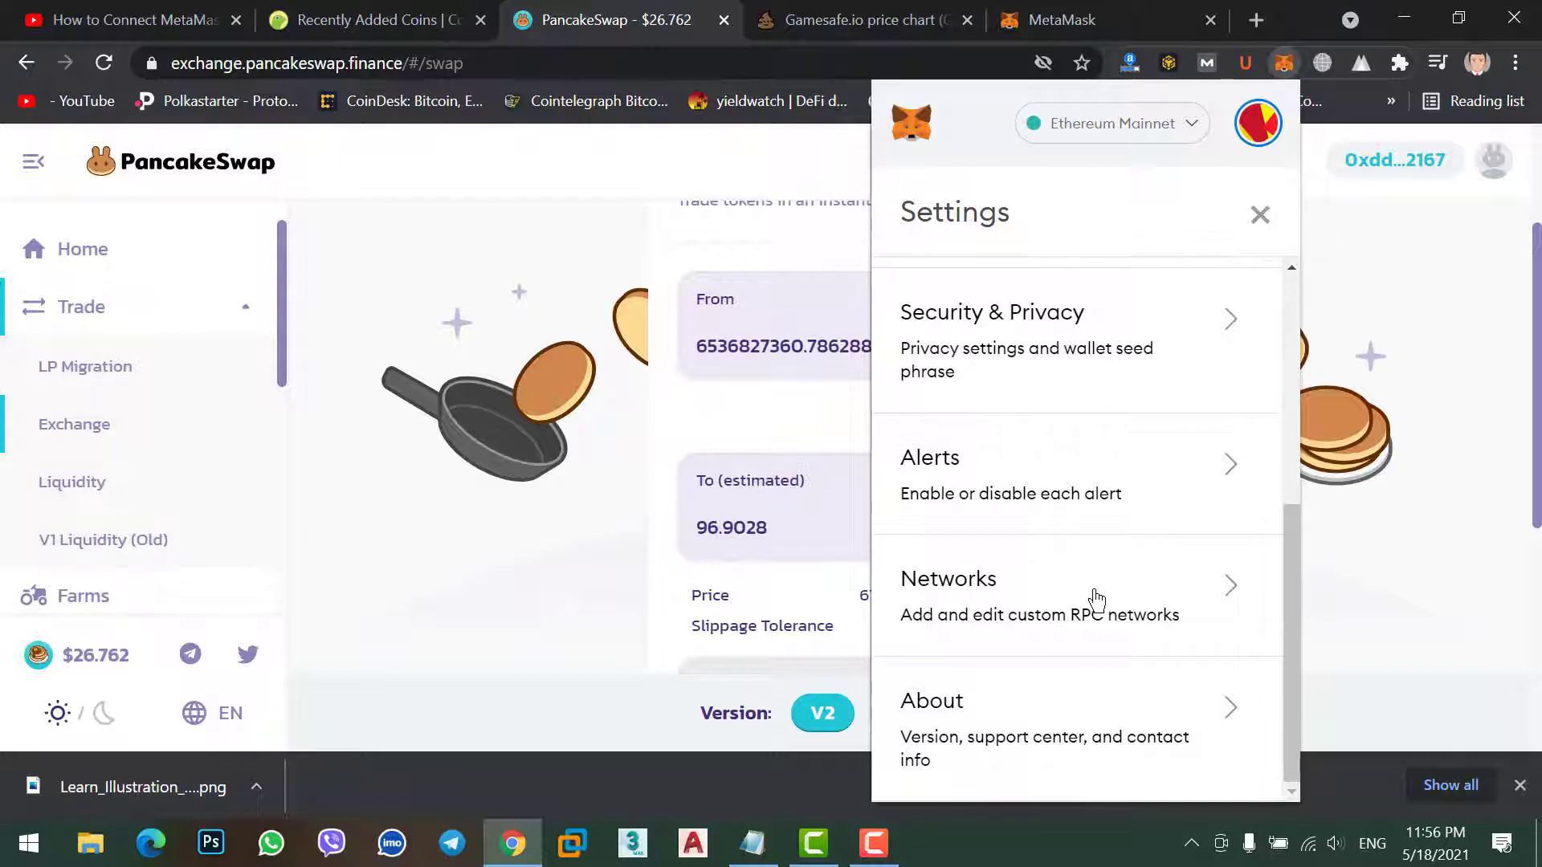
pyautogui.click(1028, 589)
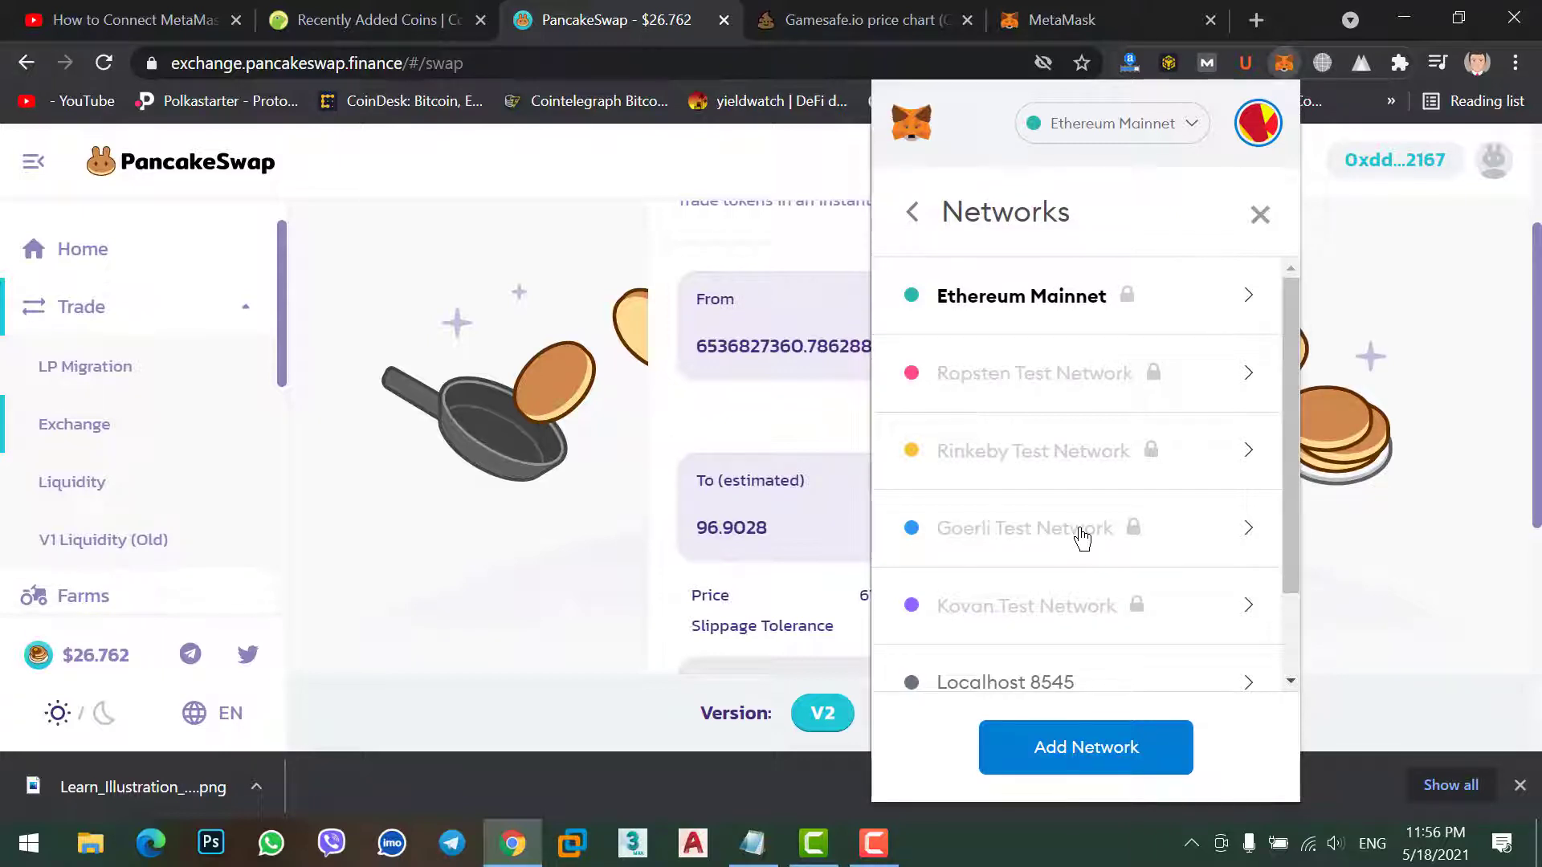
pyautogui.scroll(-2, 1084, 533)
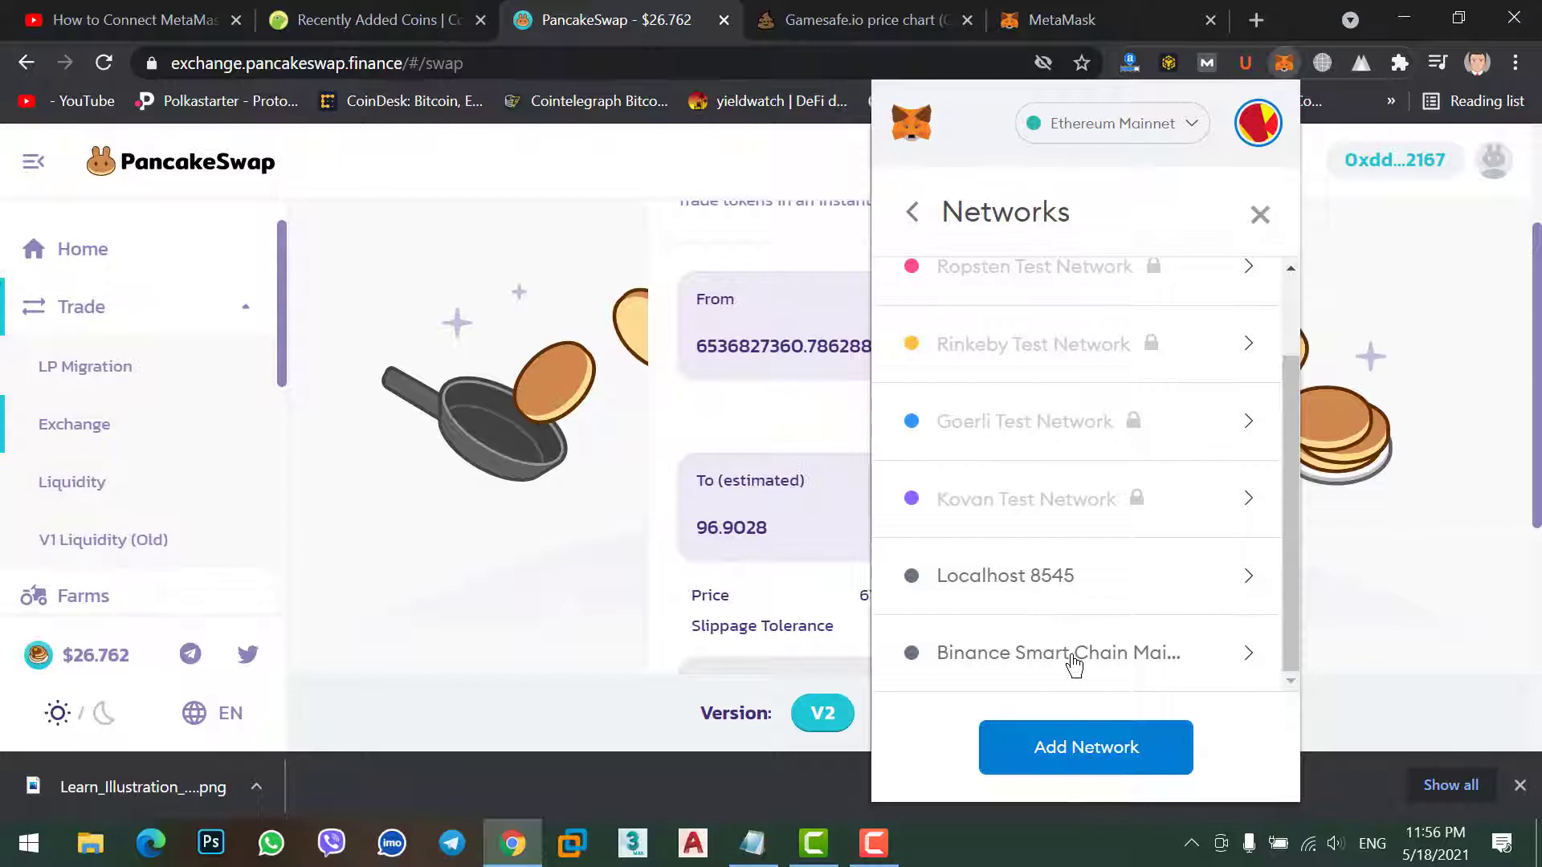
# Start a custom network and name it 'BNB Account'.
pyautogui.click(1097, 762)
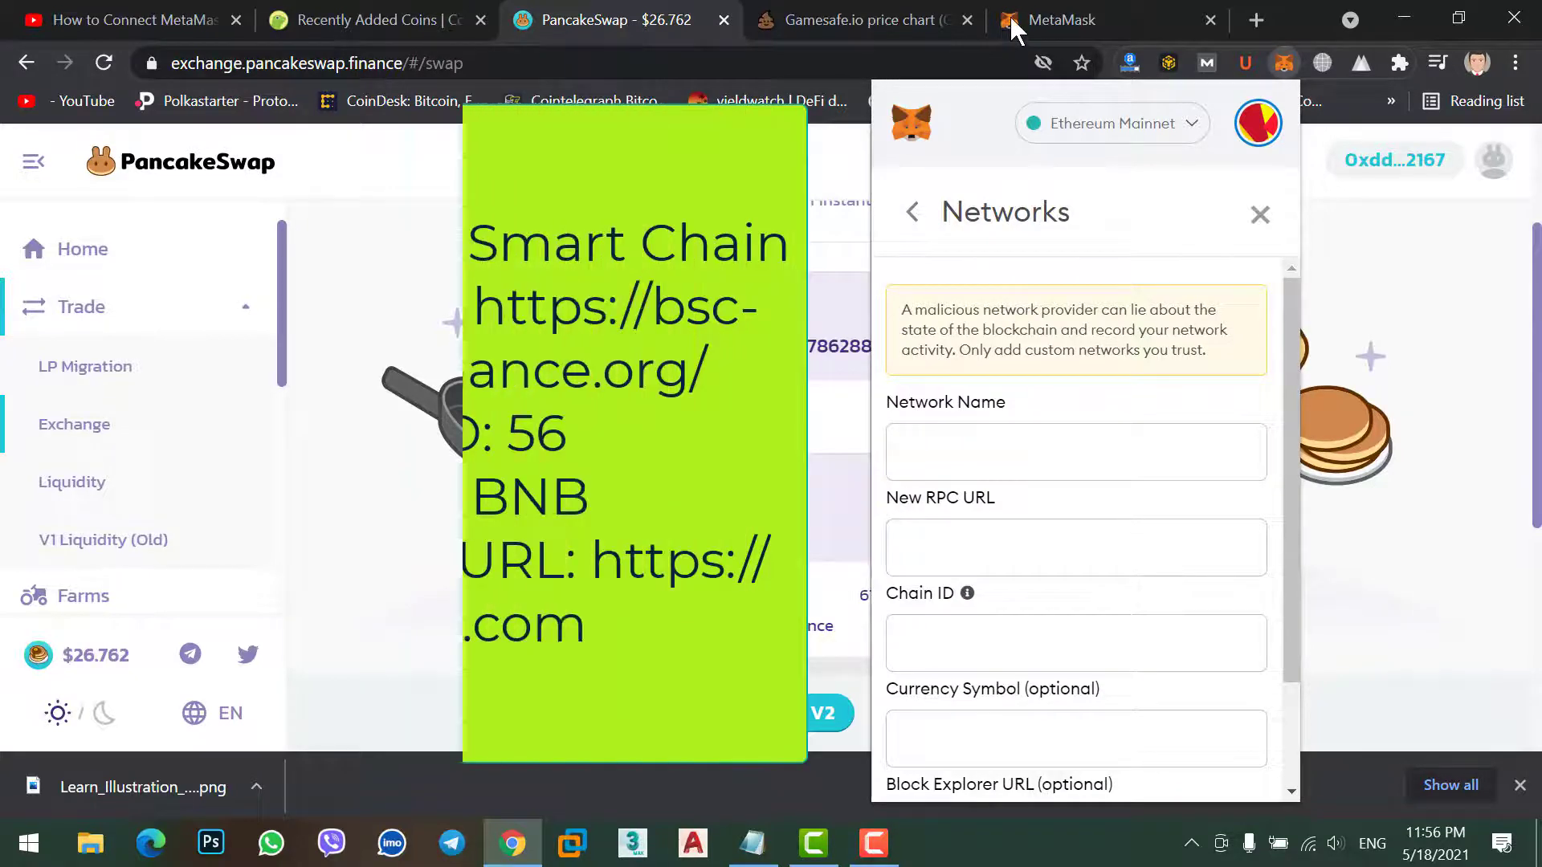
pyautogui.click(994, 462)
pyautogui.click(768, 835)
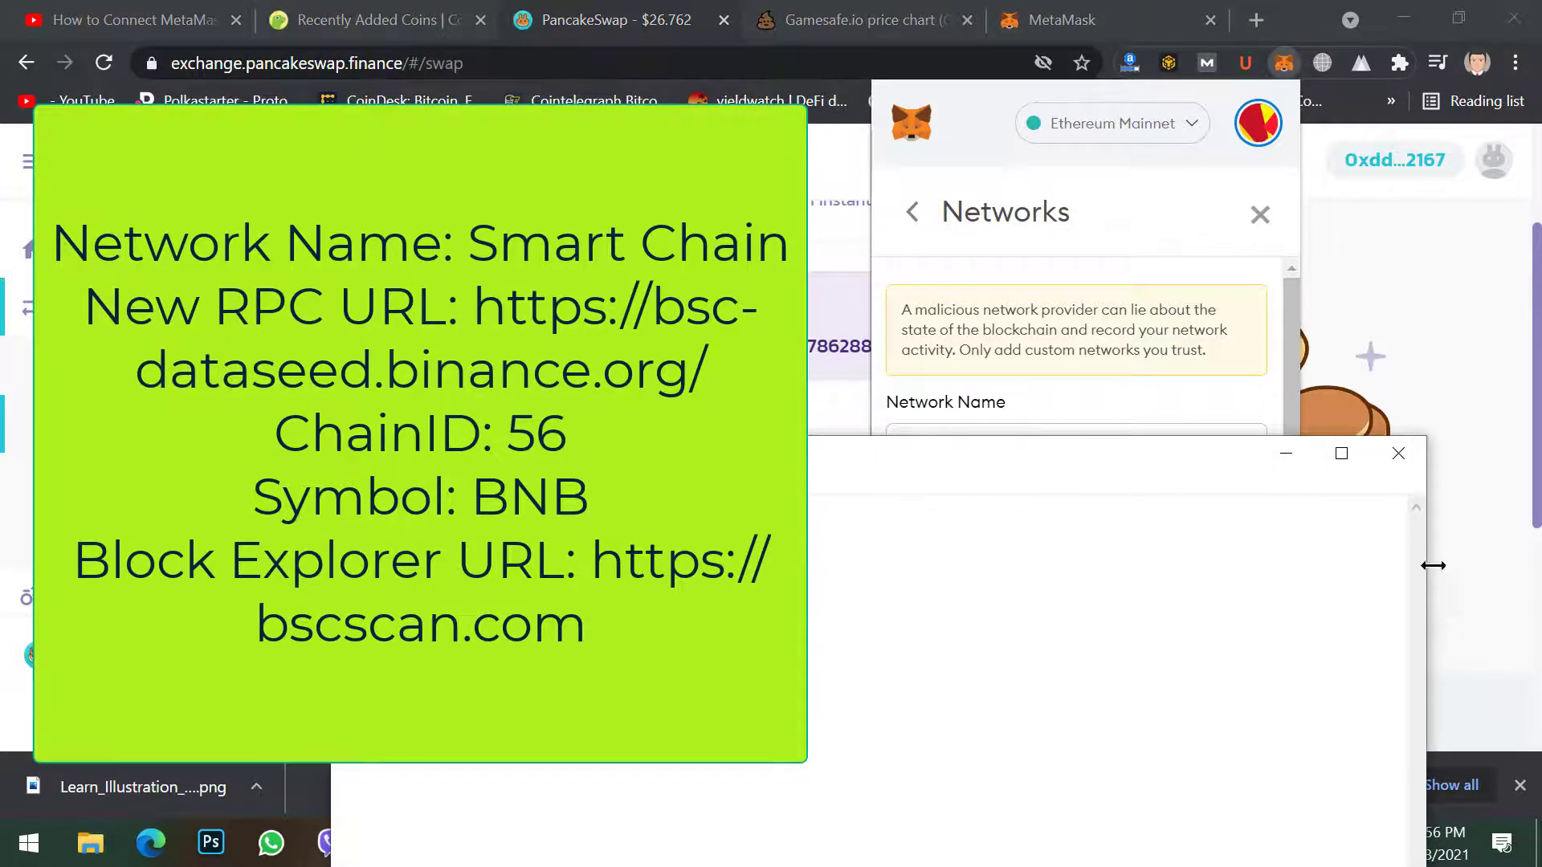
pyautogui.moveTo(1416, 569); pyautogui.dragTo(799, 563)
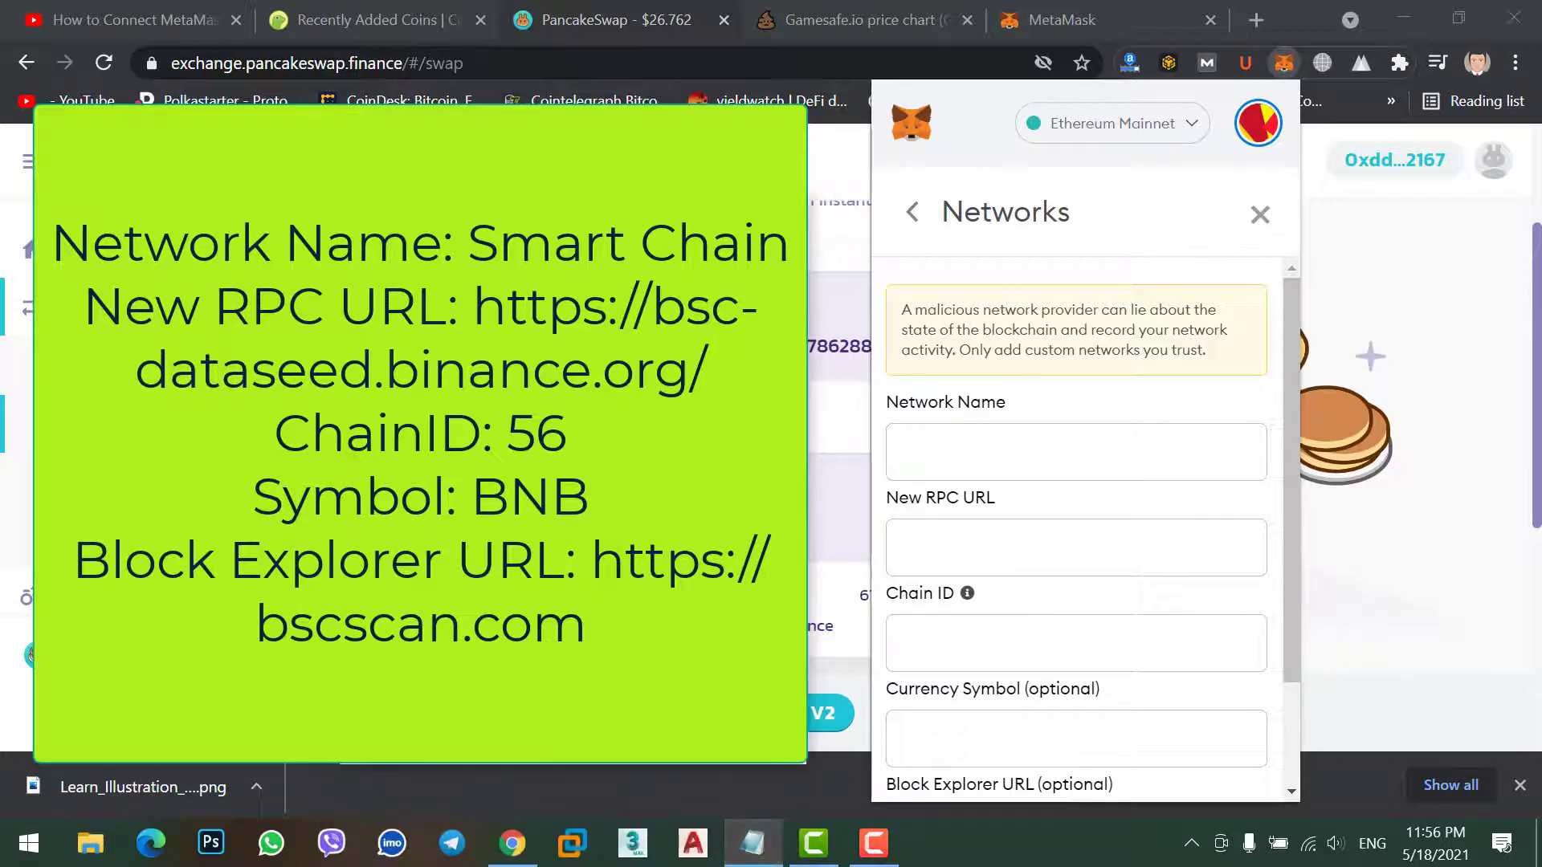
pyautogui.click(988, 466)
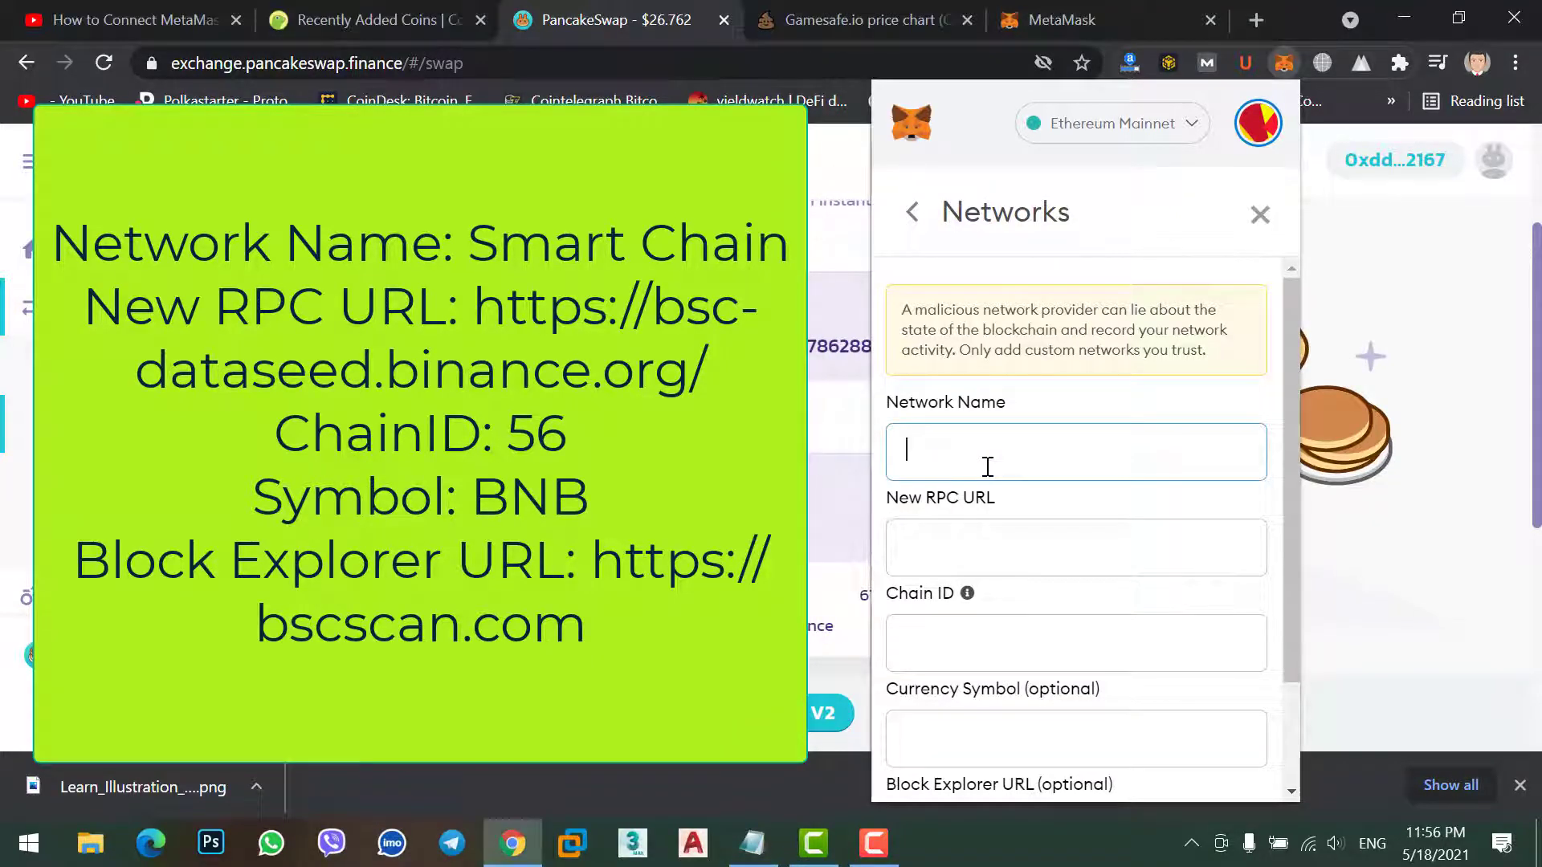
pyautogui.write('BNB Account')
pyautogui.click(765, 818)
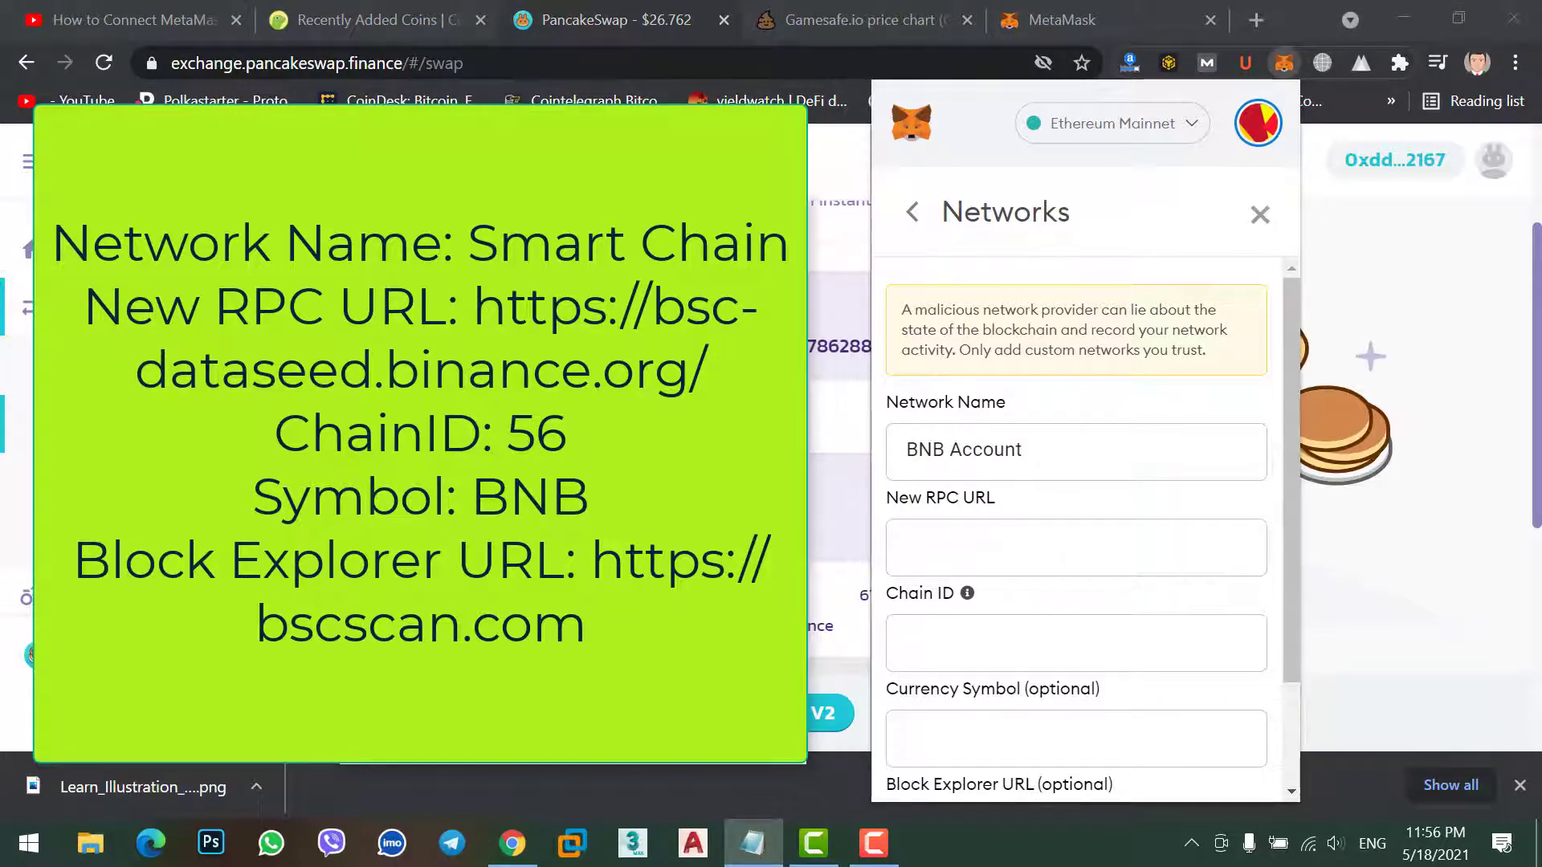
pyautogui.click(980, 538)
pyautogui.write('https://bsc-dataseed.binance.org/')
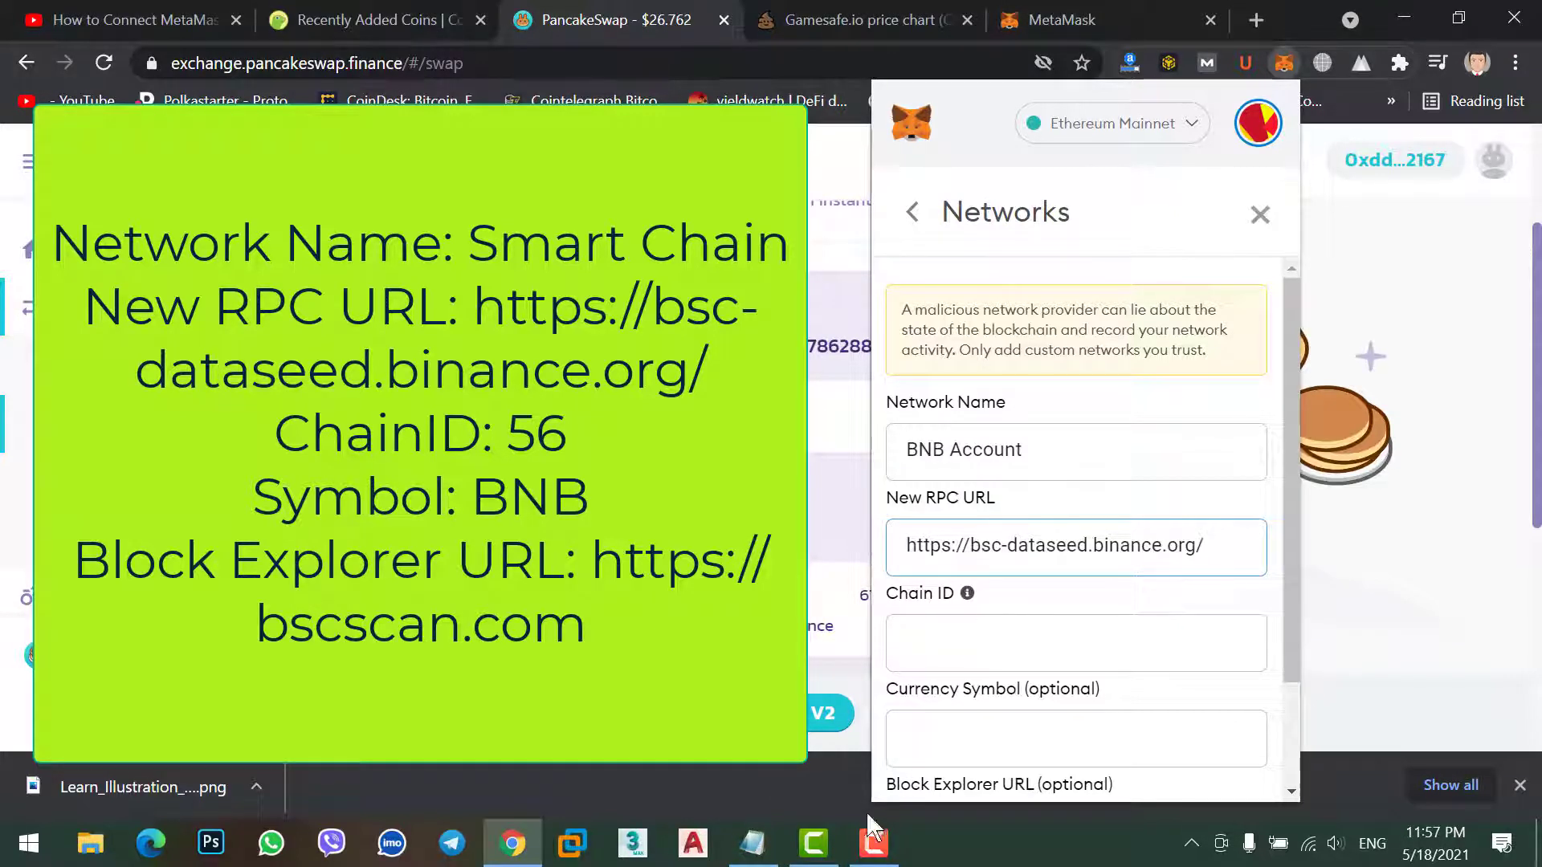
pyautogui.click(765, 845)
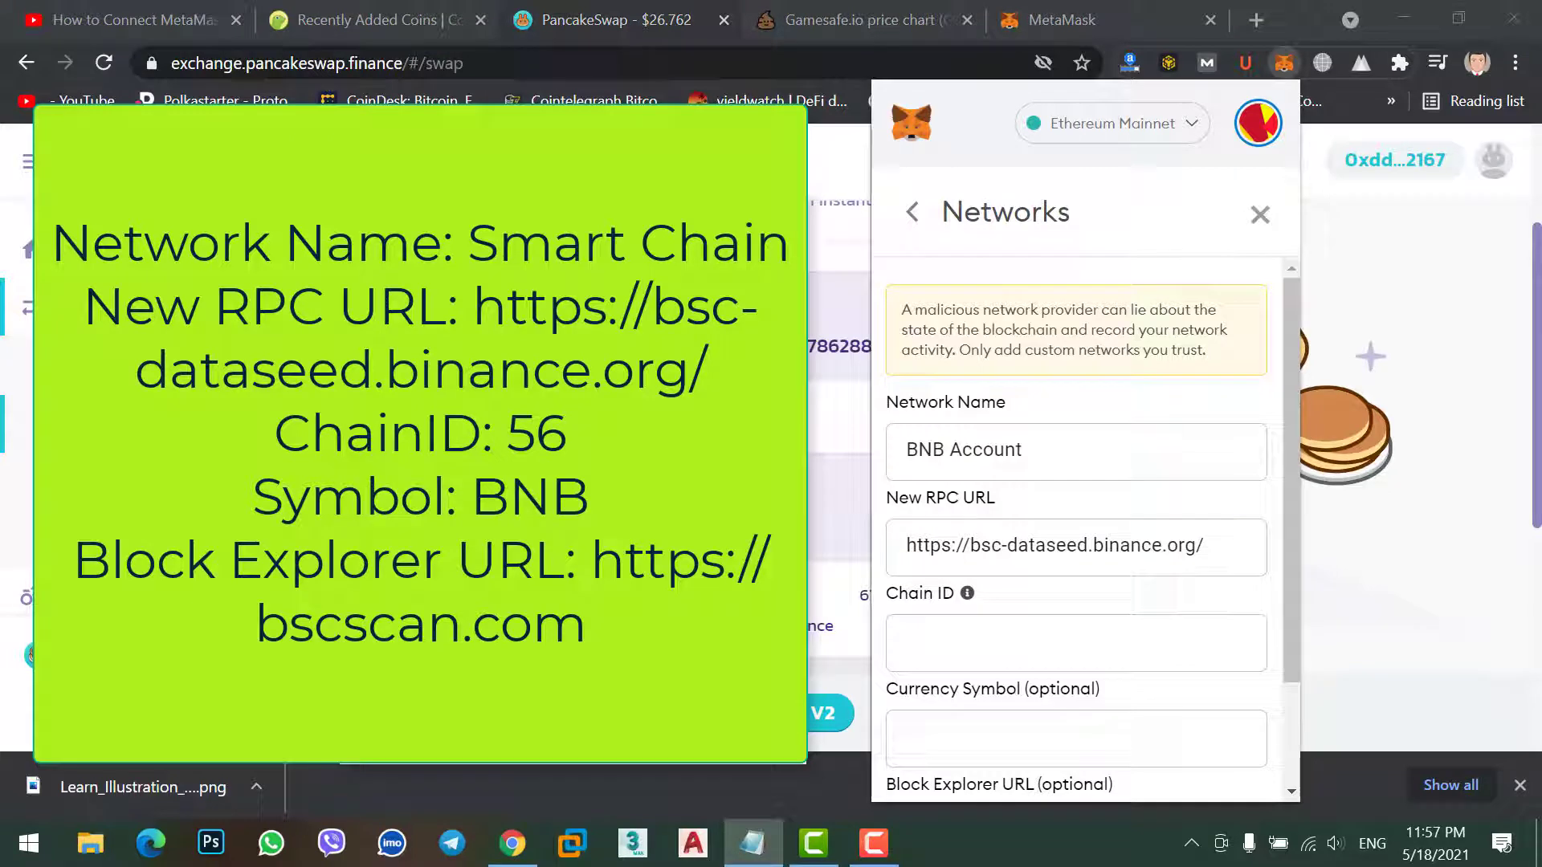
pyautogui.click(999, 651)
pyautogui.write('56')
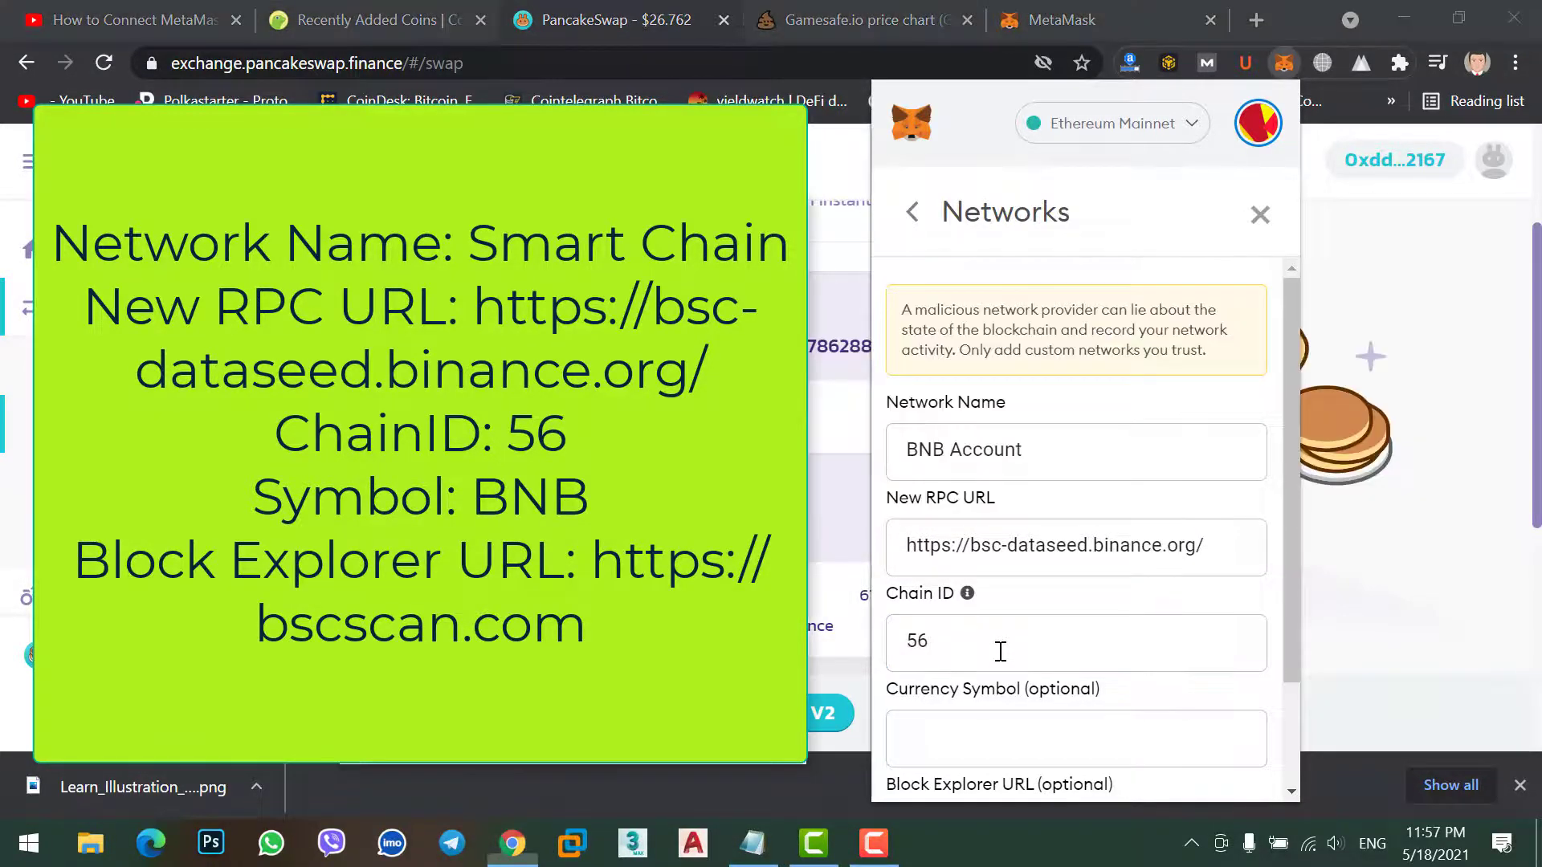
pyautogui.click(960, 737)
pyautogui.write('BNB')
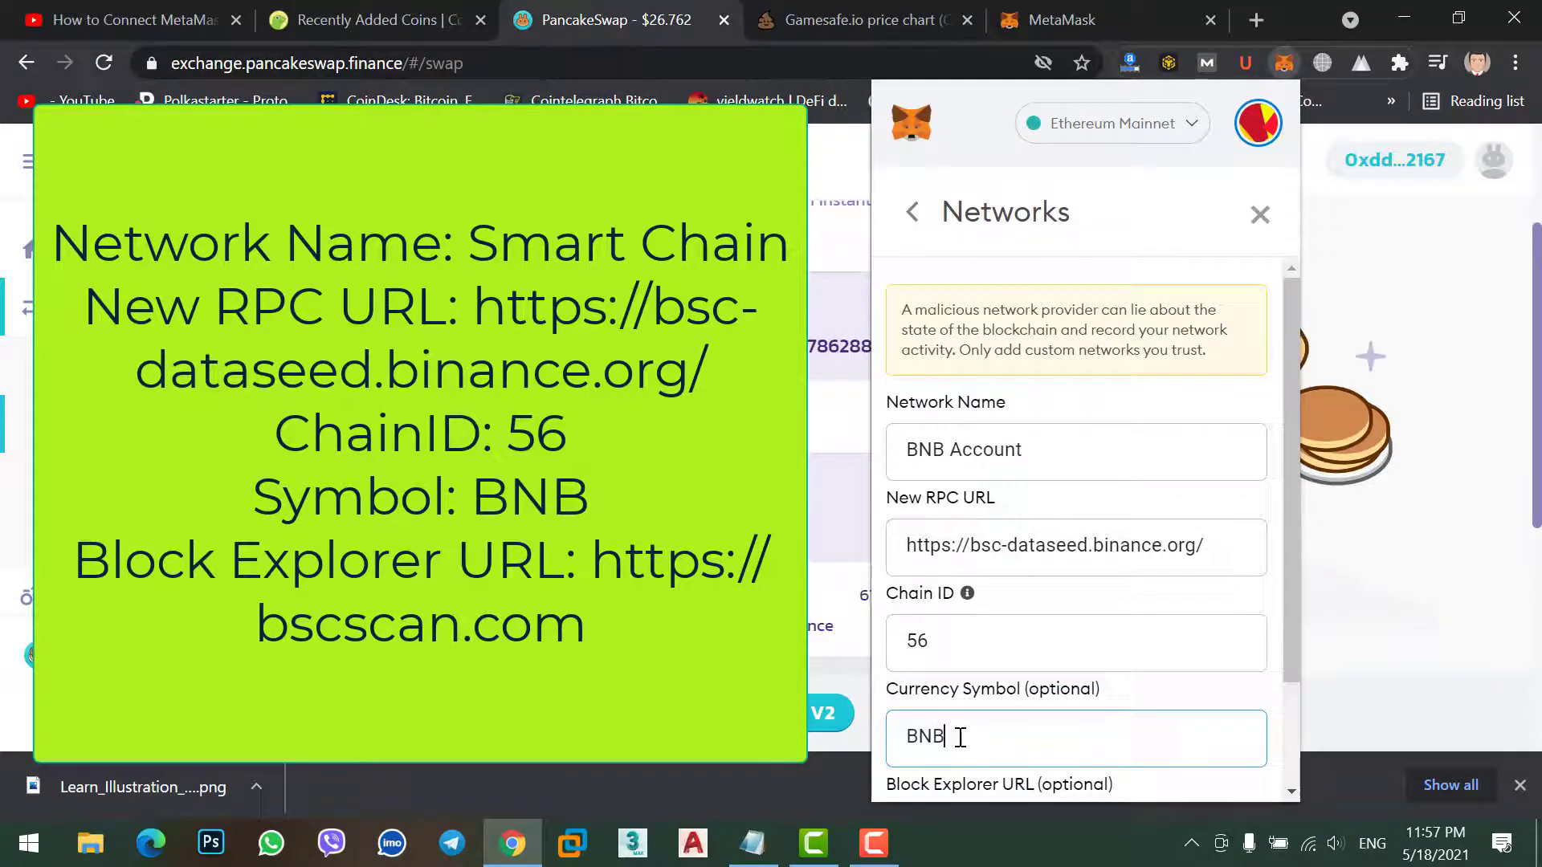
pyautogui.scroll(-1, 1054, 636)
pyautogui.hotkey('alt', 'Tab')
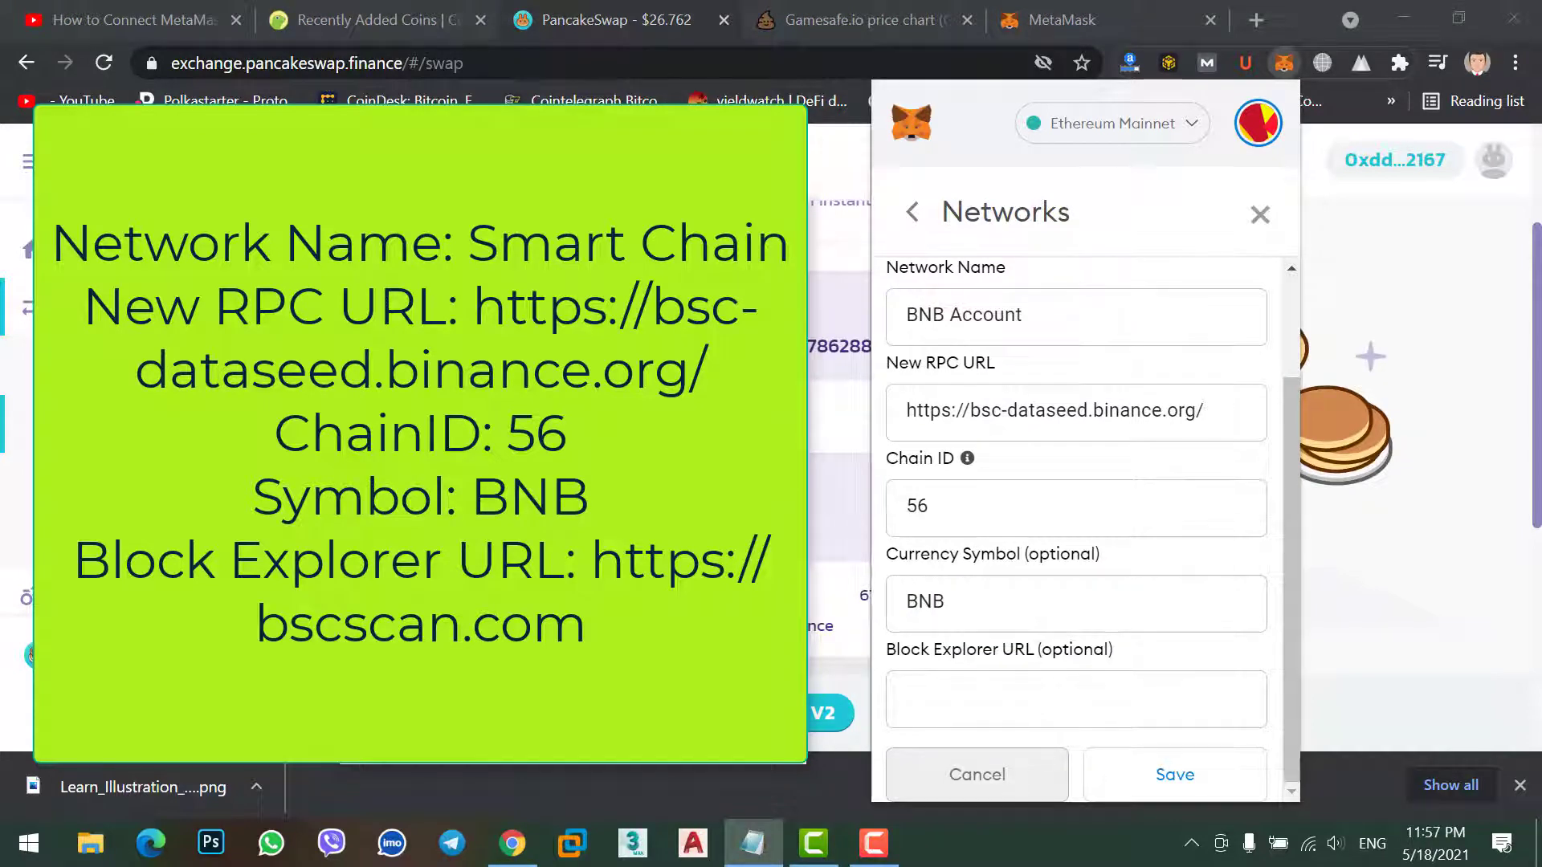
pyautogui.click(1012, 712)
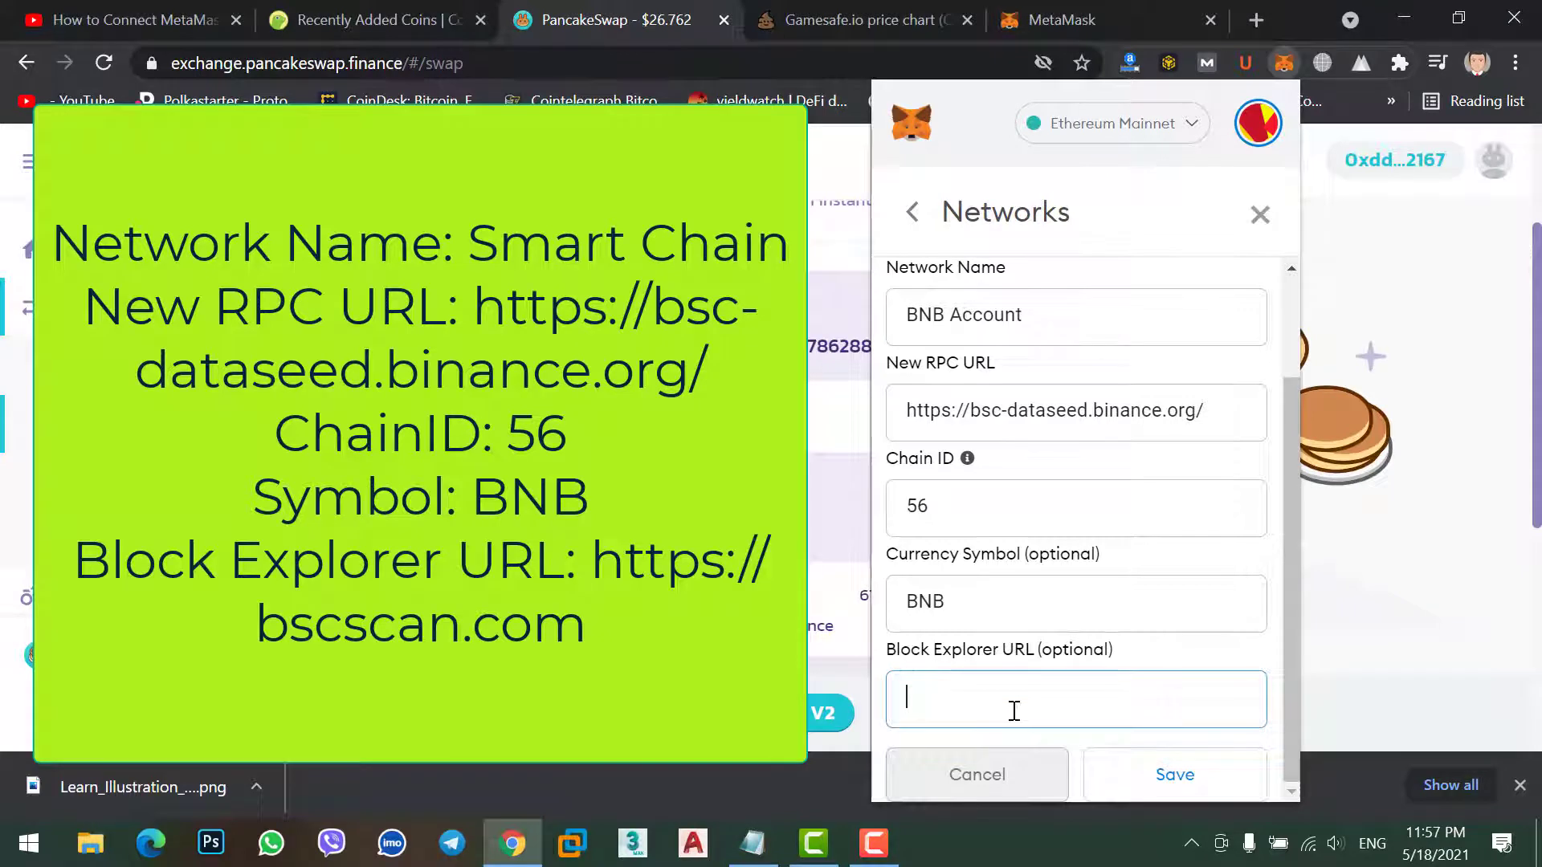
pyautogui.write('https://bscscan.com')
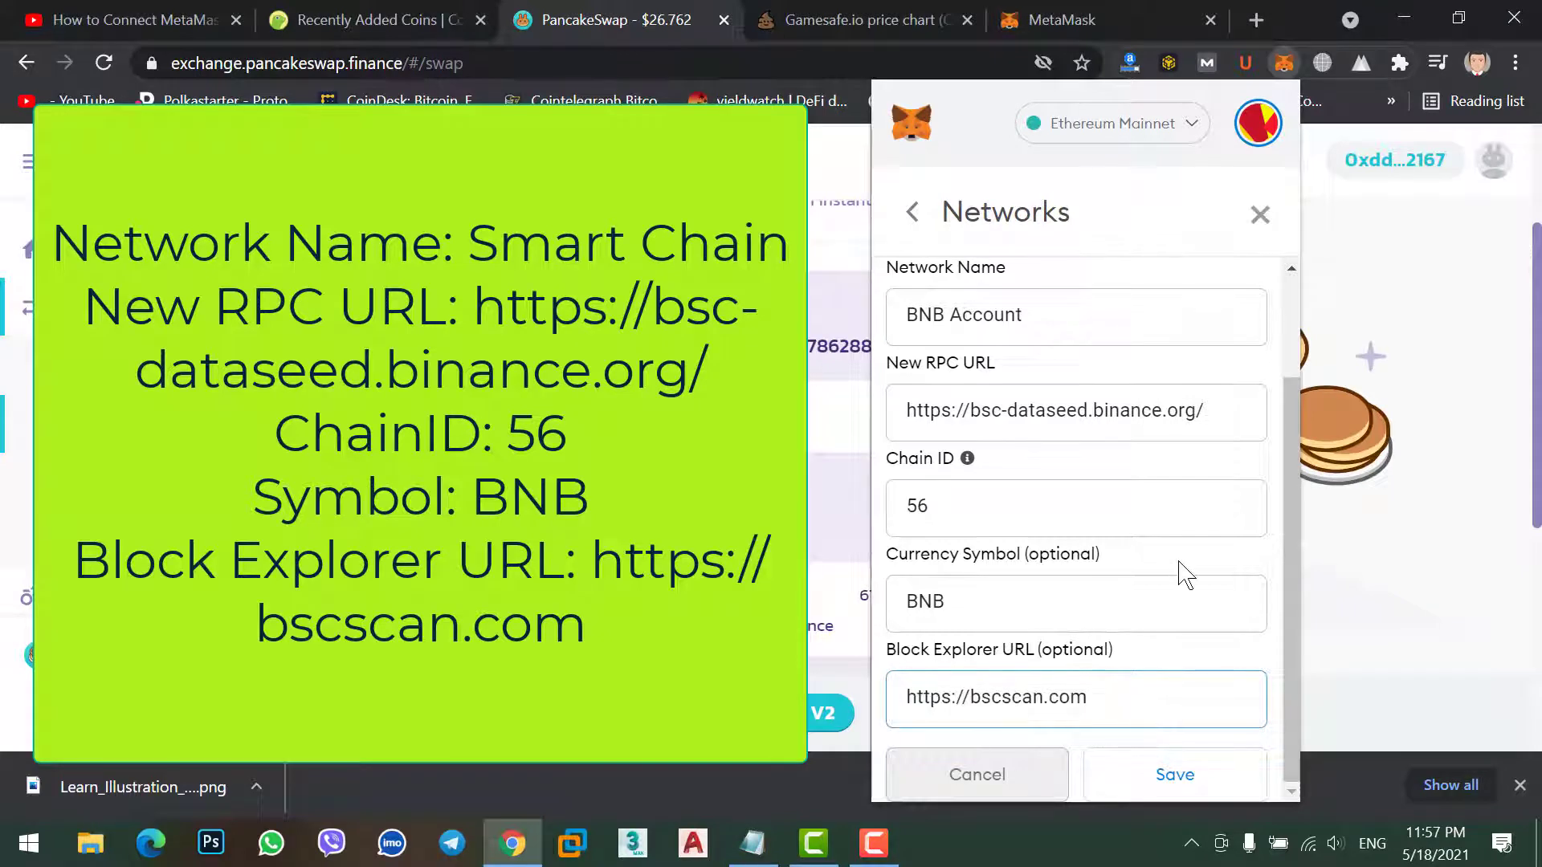
# Save the BNB Account network and open its entry in the Networks list.
pyautogui.click(1213, 792)
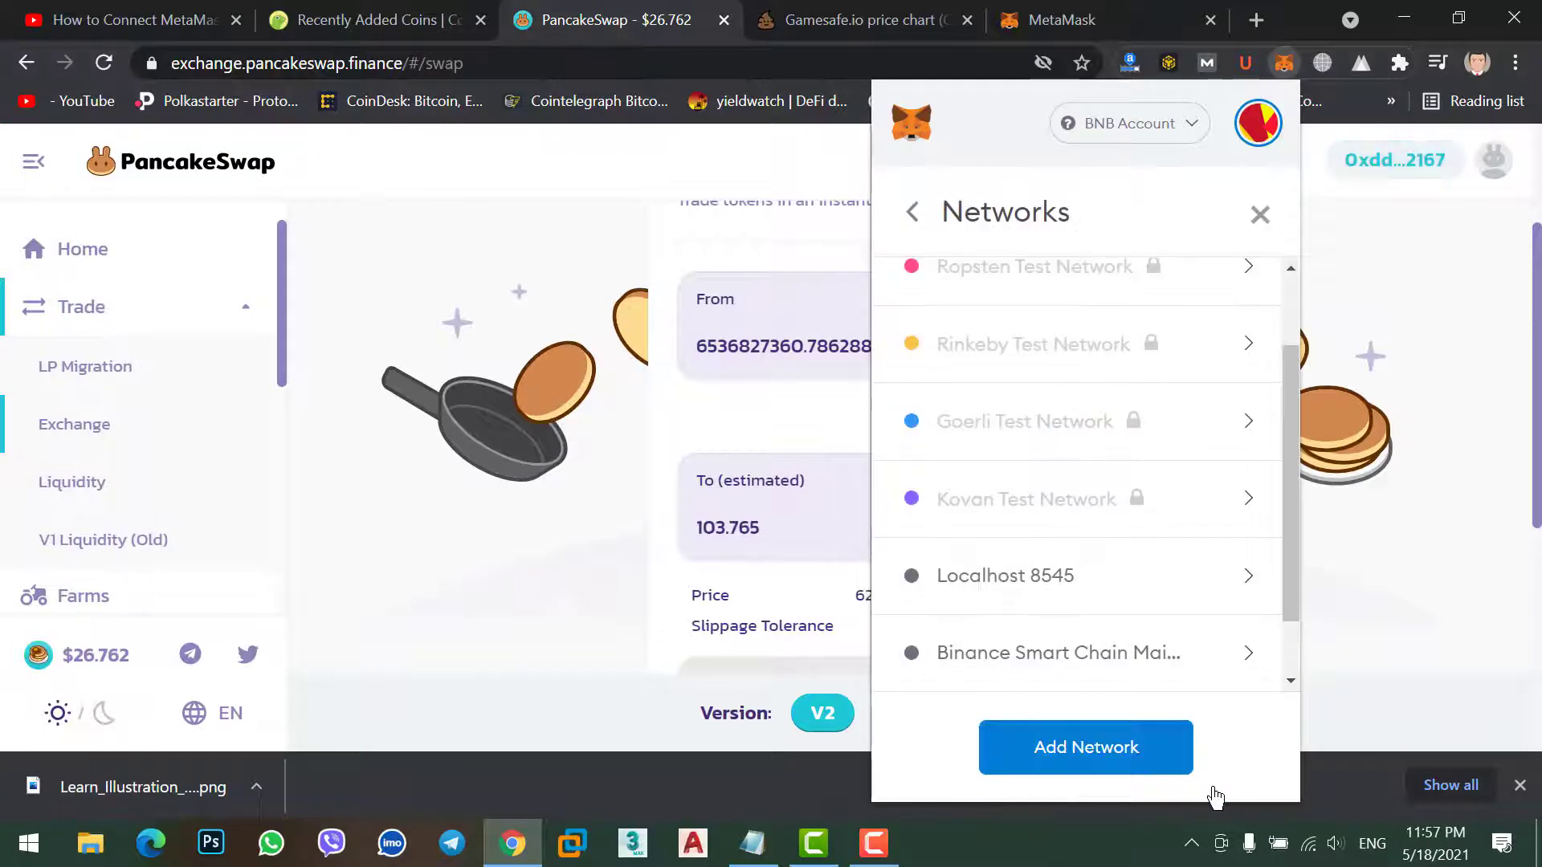
pyautogui.scroll(1, 1161, 608)
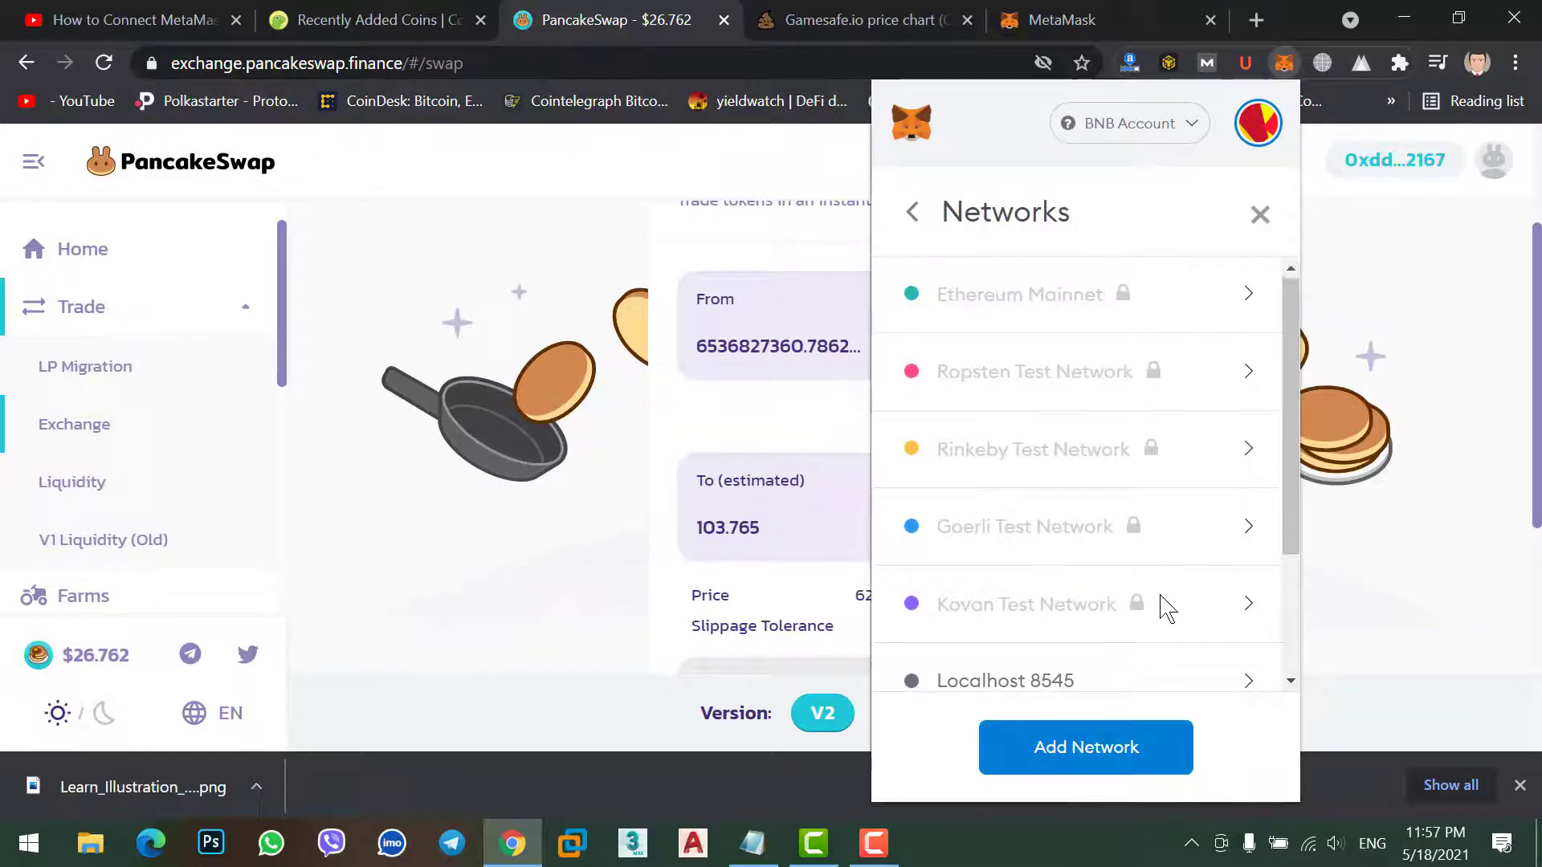
pyautogui.scroll(-2, 1165, 608)
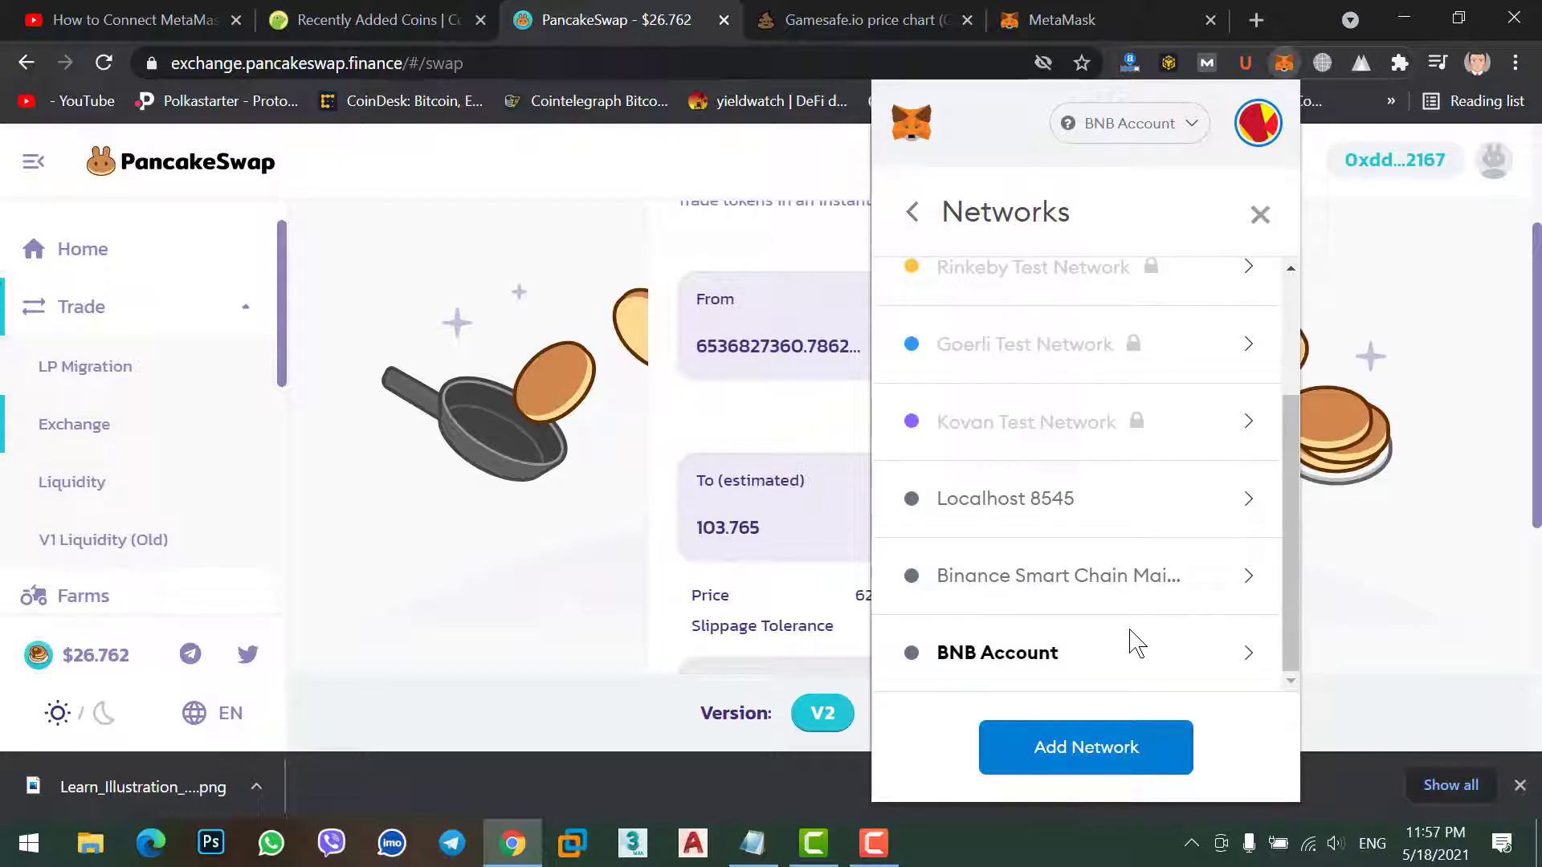
pyautogui.click(1116, 648)
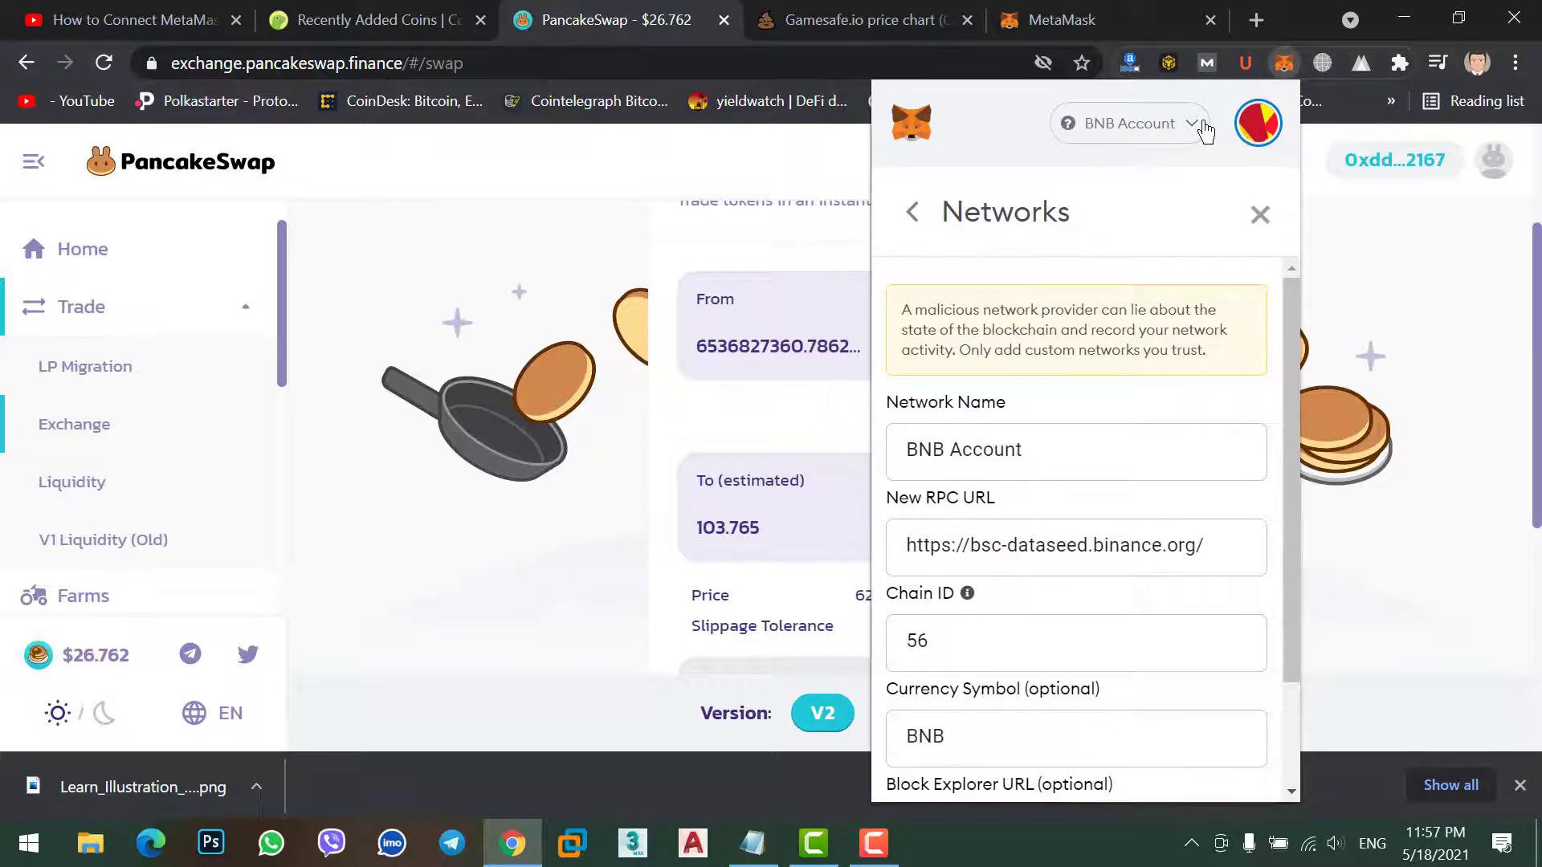
# Switch to the BNB Binance account and connect it to PancakeSwap.
pyautogui.click(1257, 123)
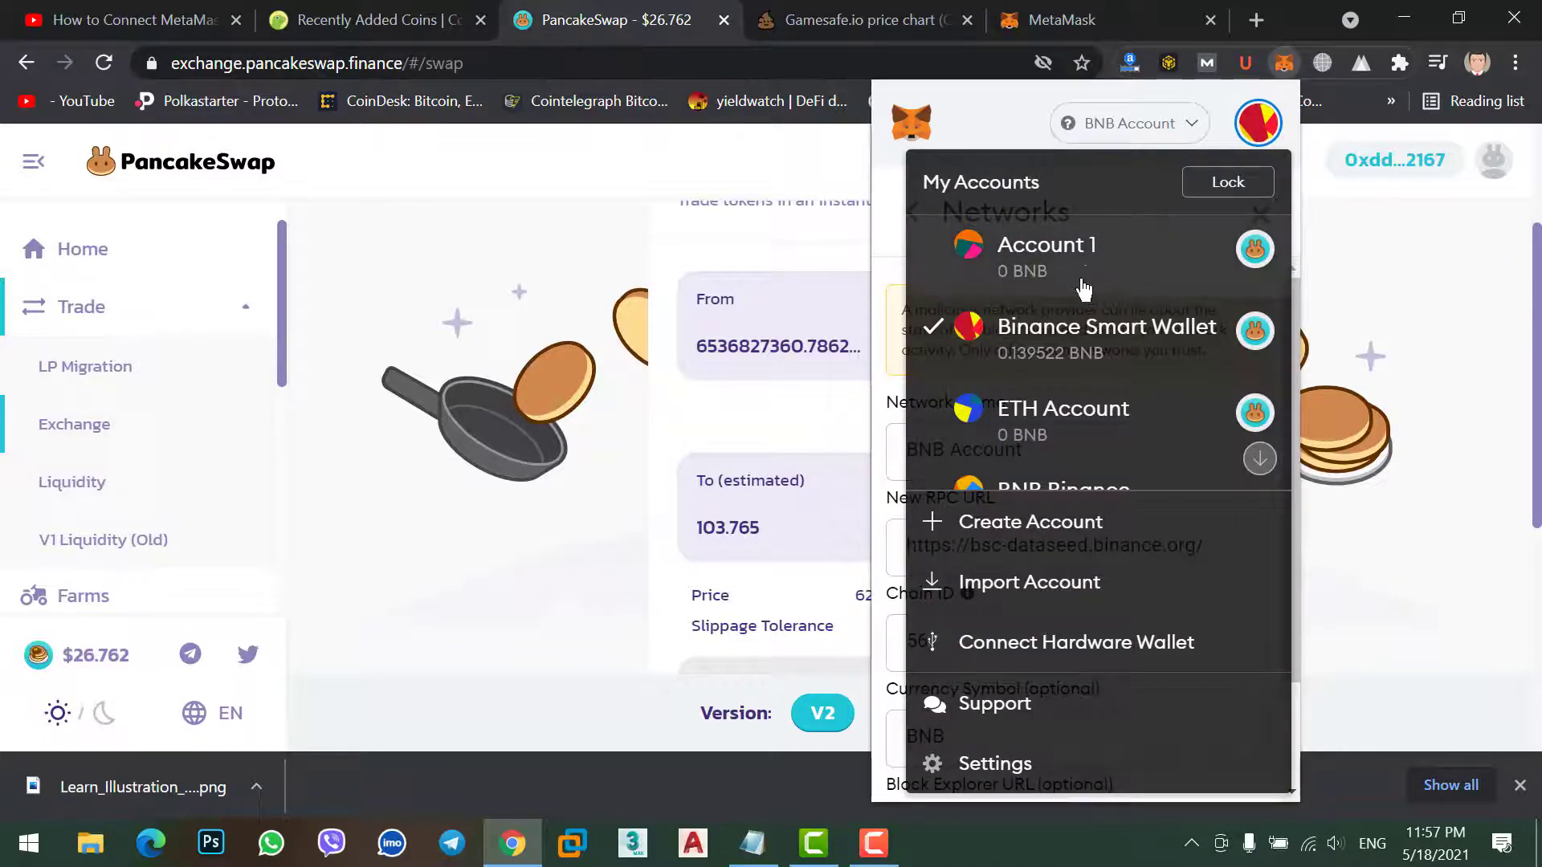
pyautogui.scroll(-1, 1086, 353)
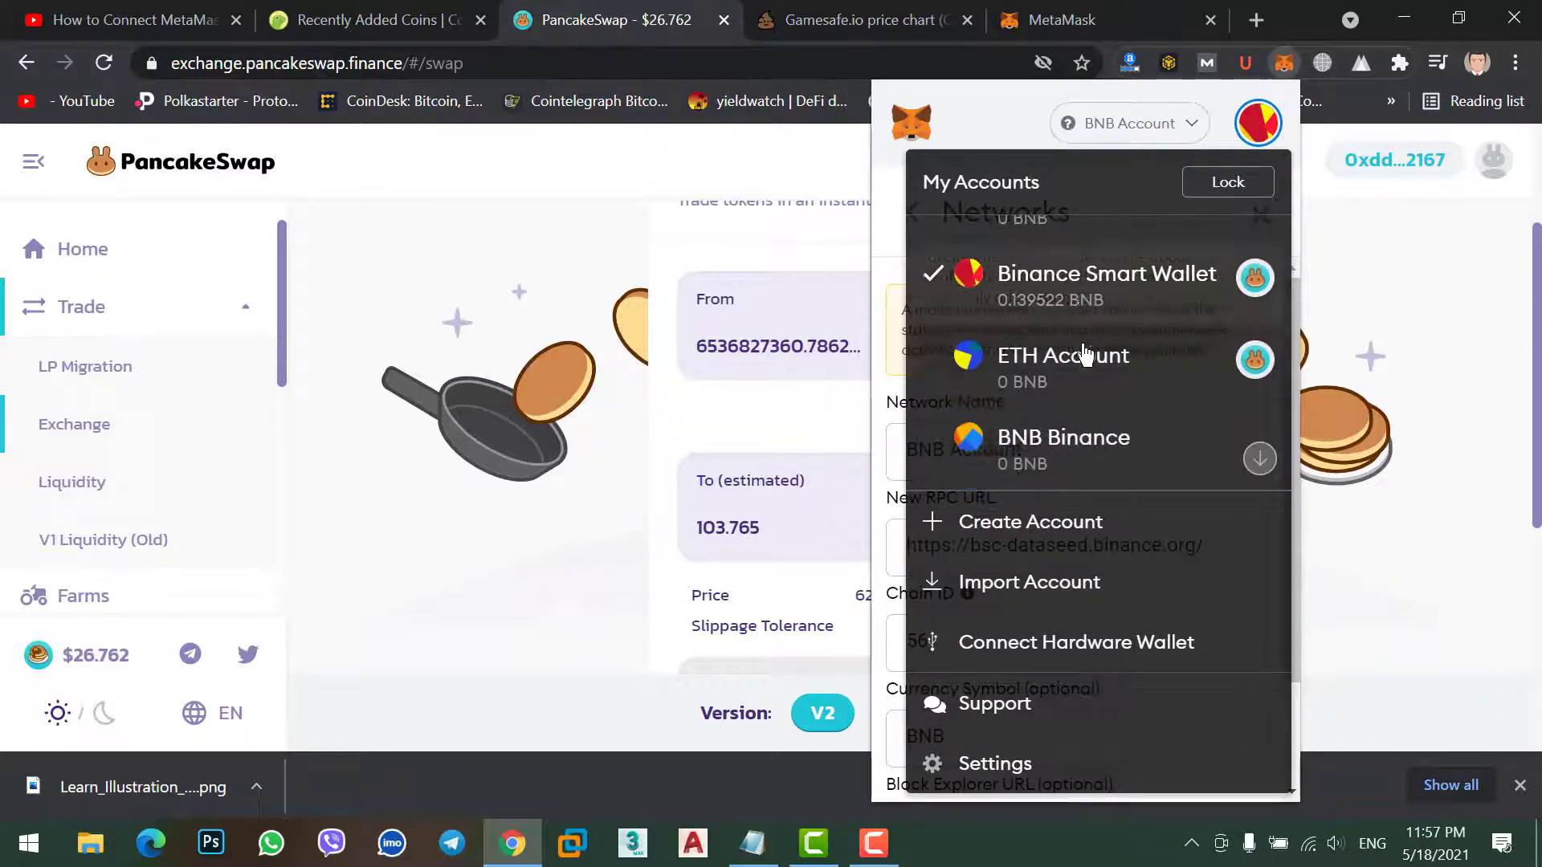
pyautogui.click(1082, 444)
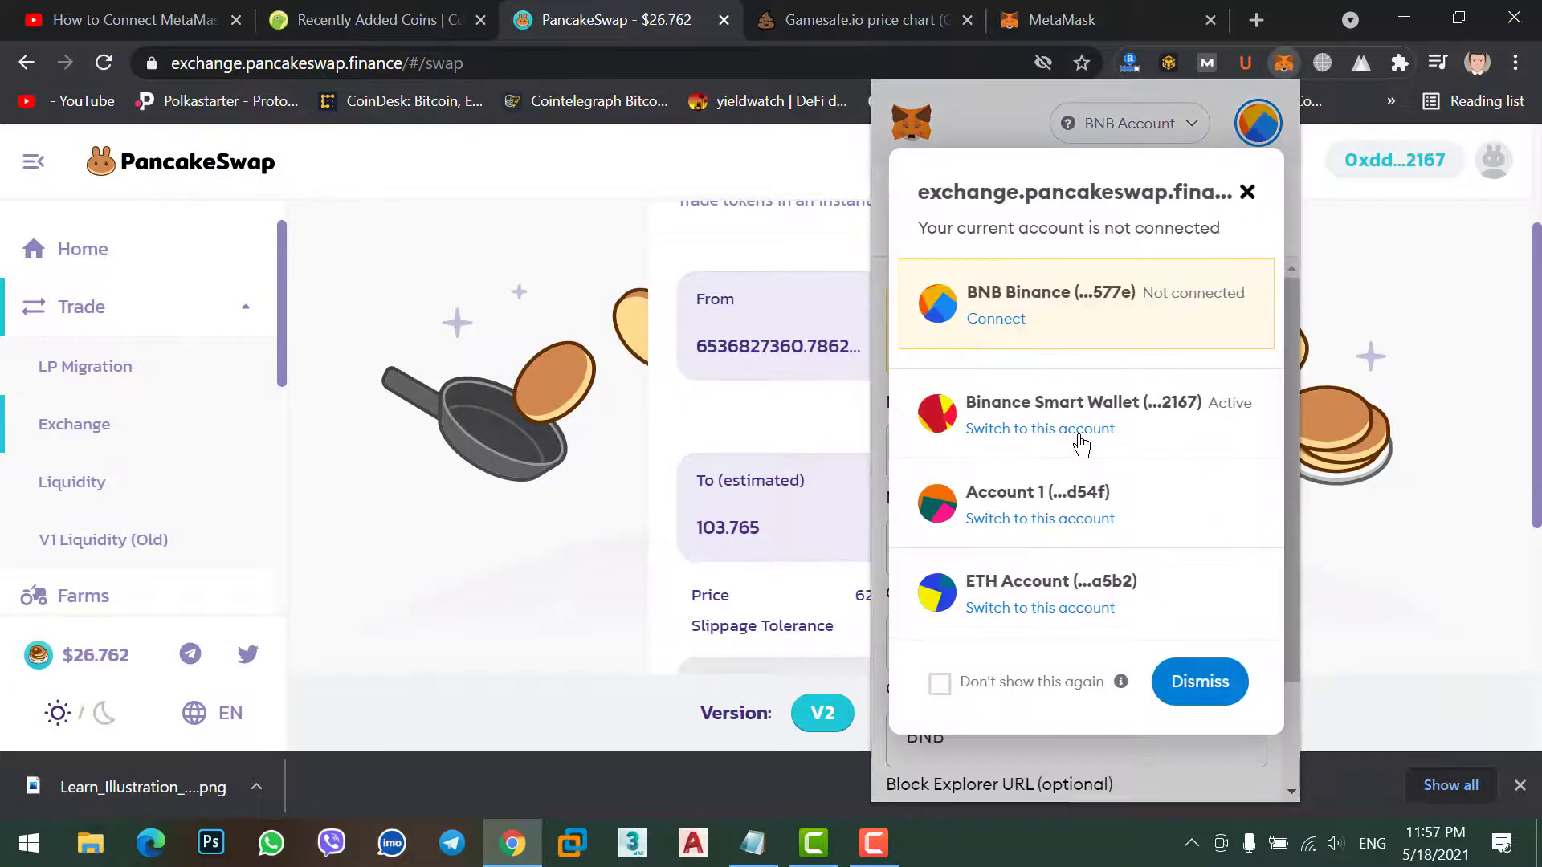
pyautogui.click(1059, 317)
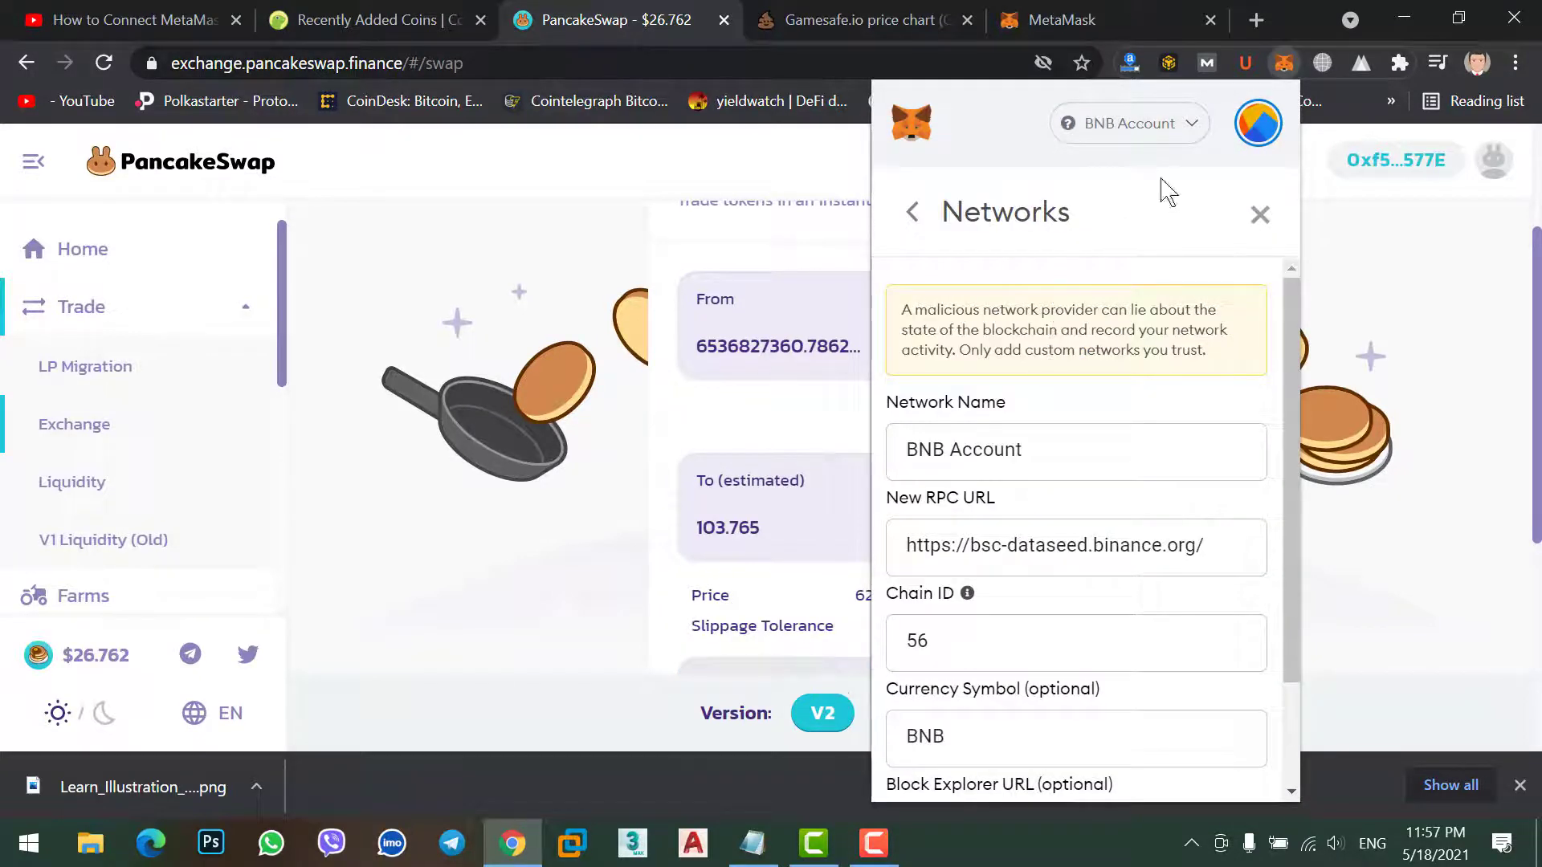
# Keep BNB Account as the active network and leave Settings for the account view.
pyautogui.click(1175, 134)
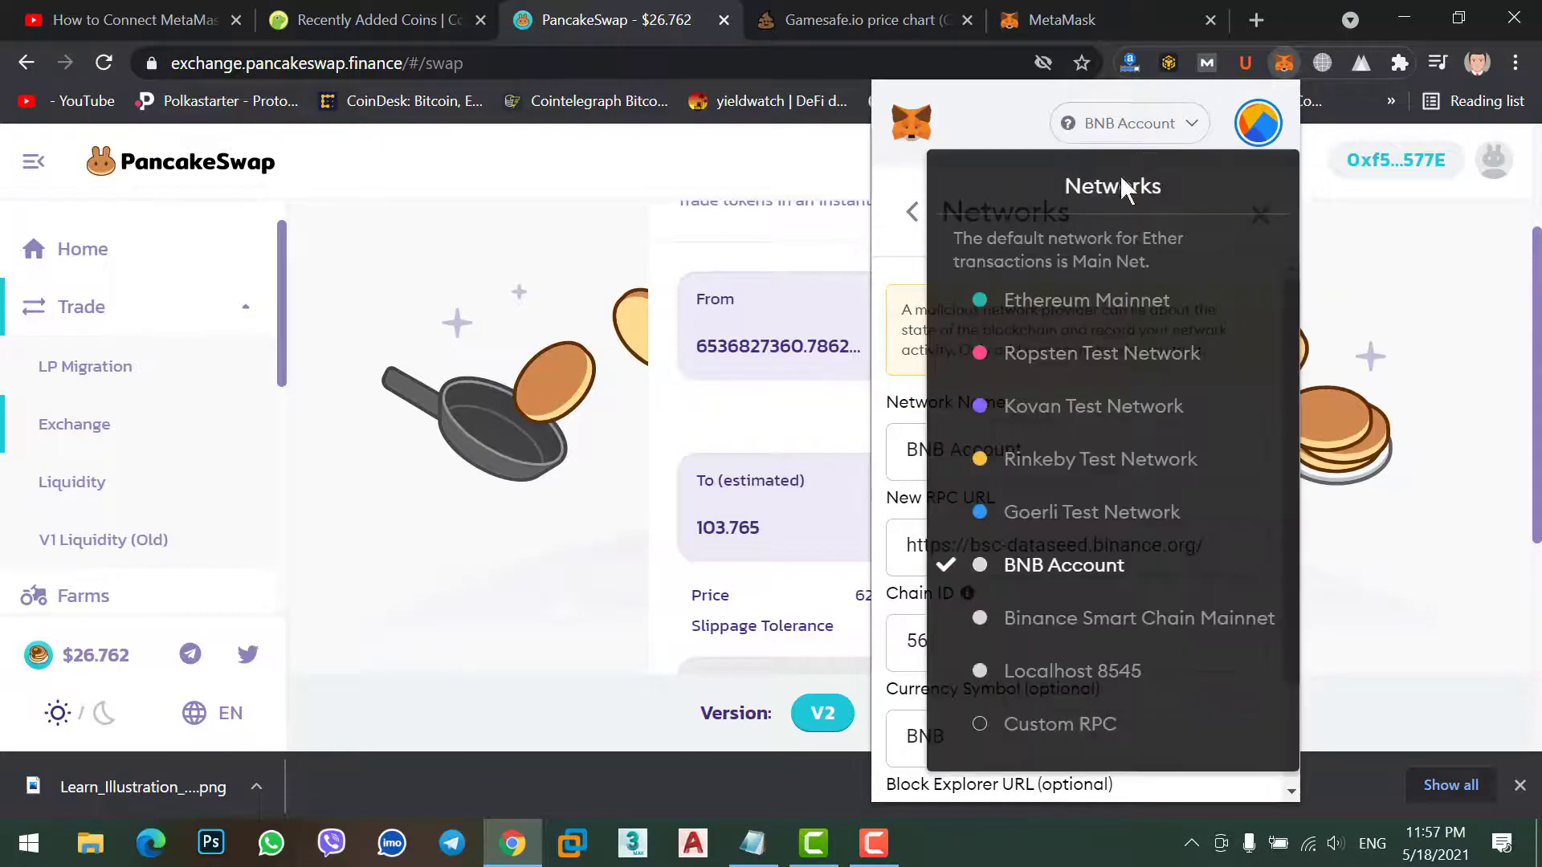
pyautogui.click(1068, 561)
pyautogui.click(912, 214)
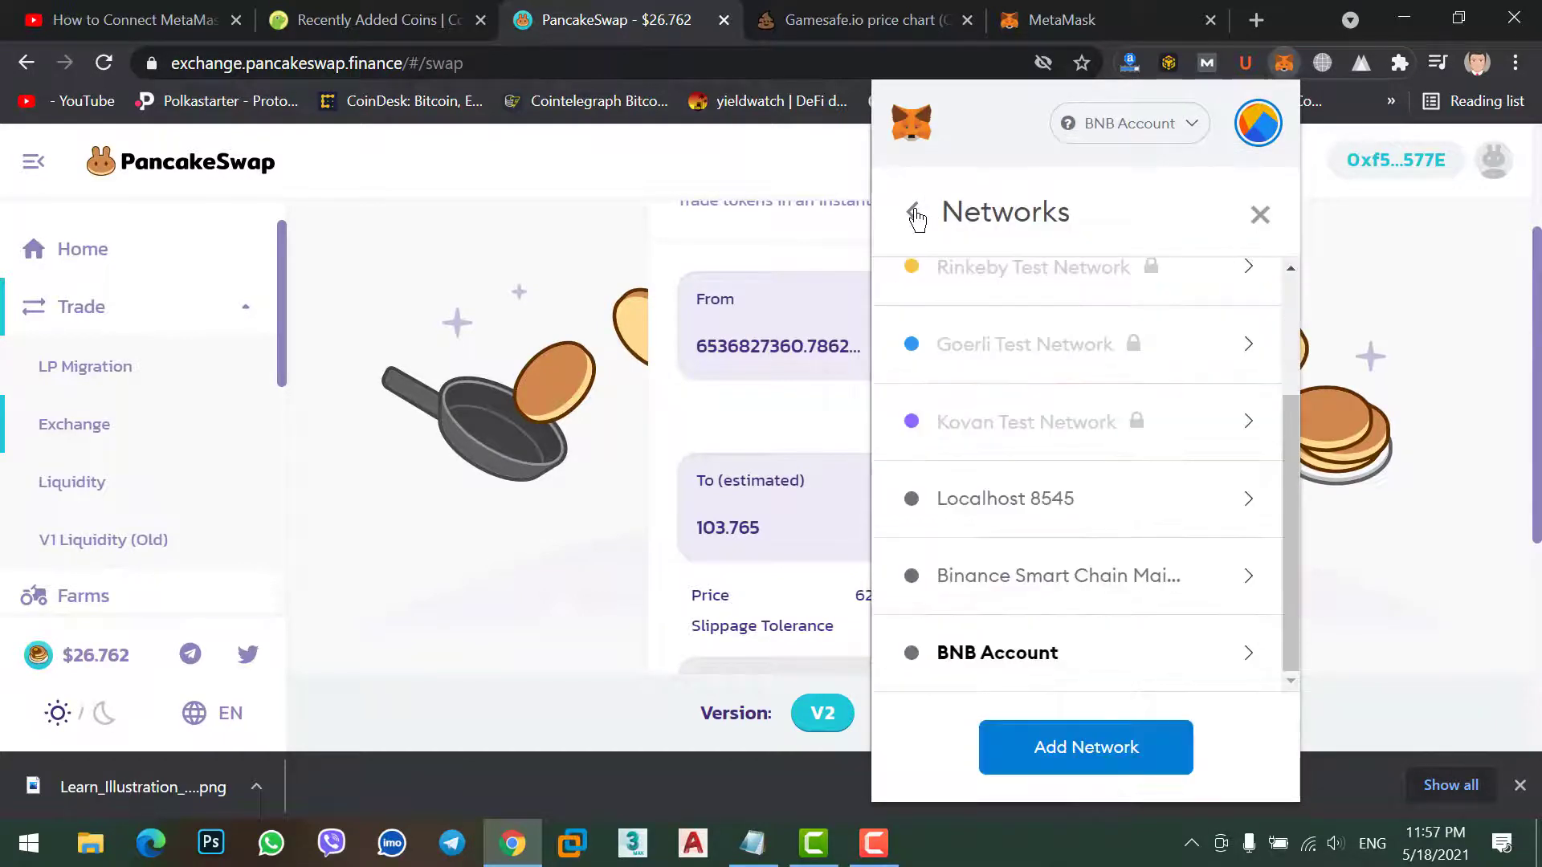
pyautogui.click(916, 216)
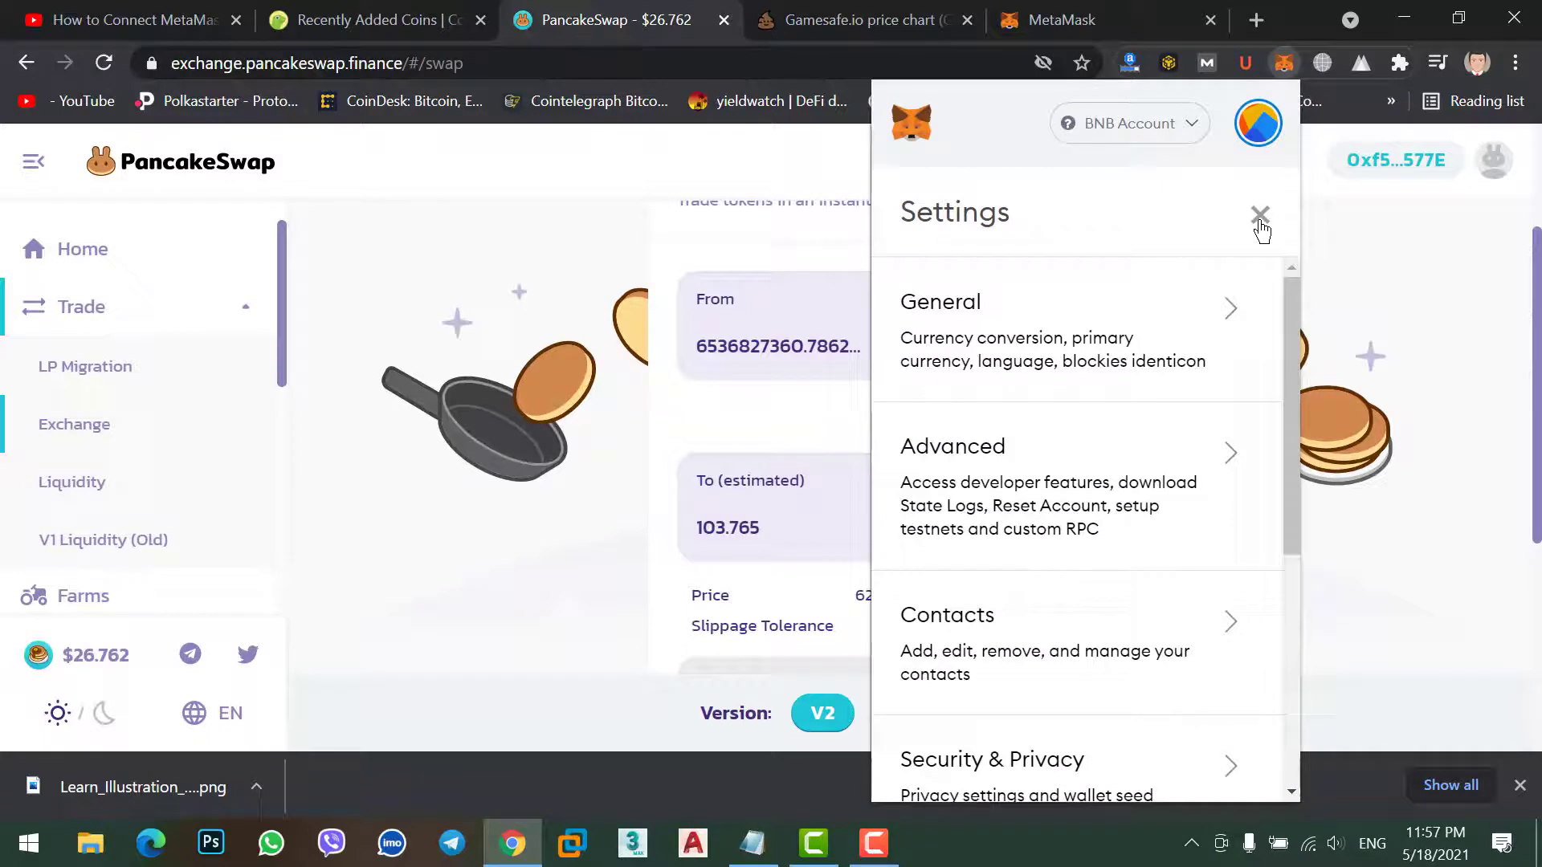
pyautogui.click(1259, 214)
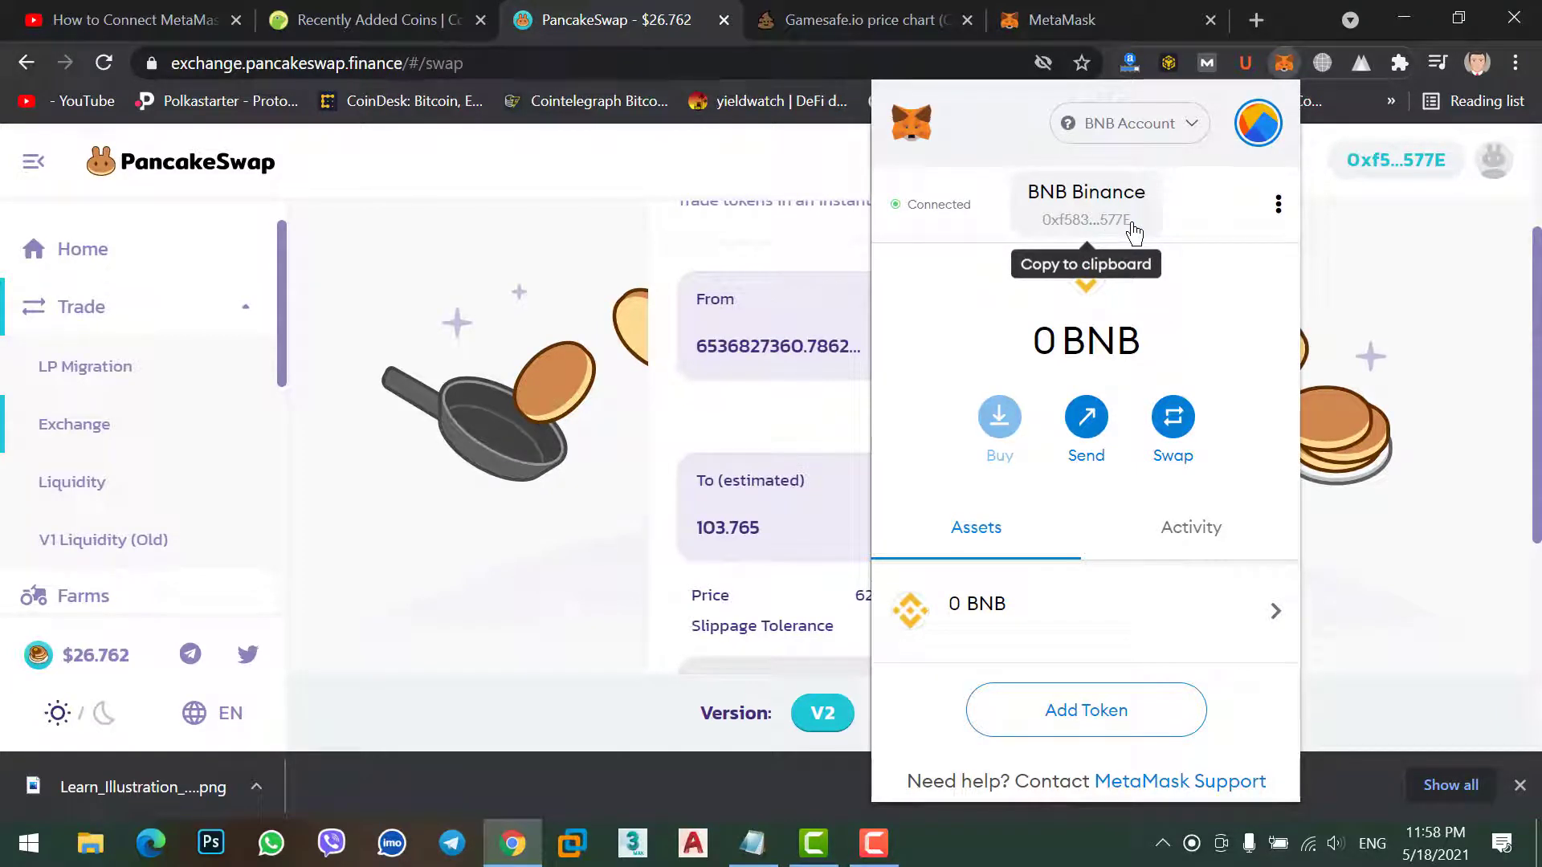
# Unlock Binance Chain Wallet with the wallet password and copy the Account 0 address.
pyautogui.click(1171, 65)
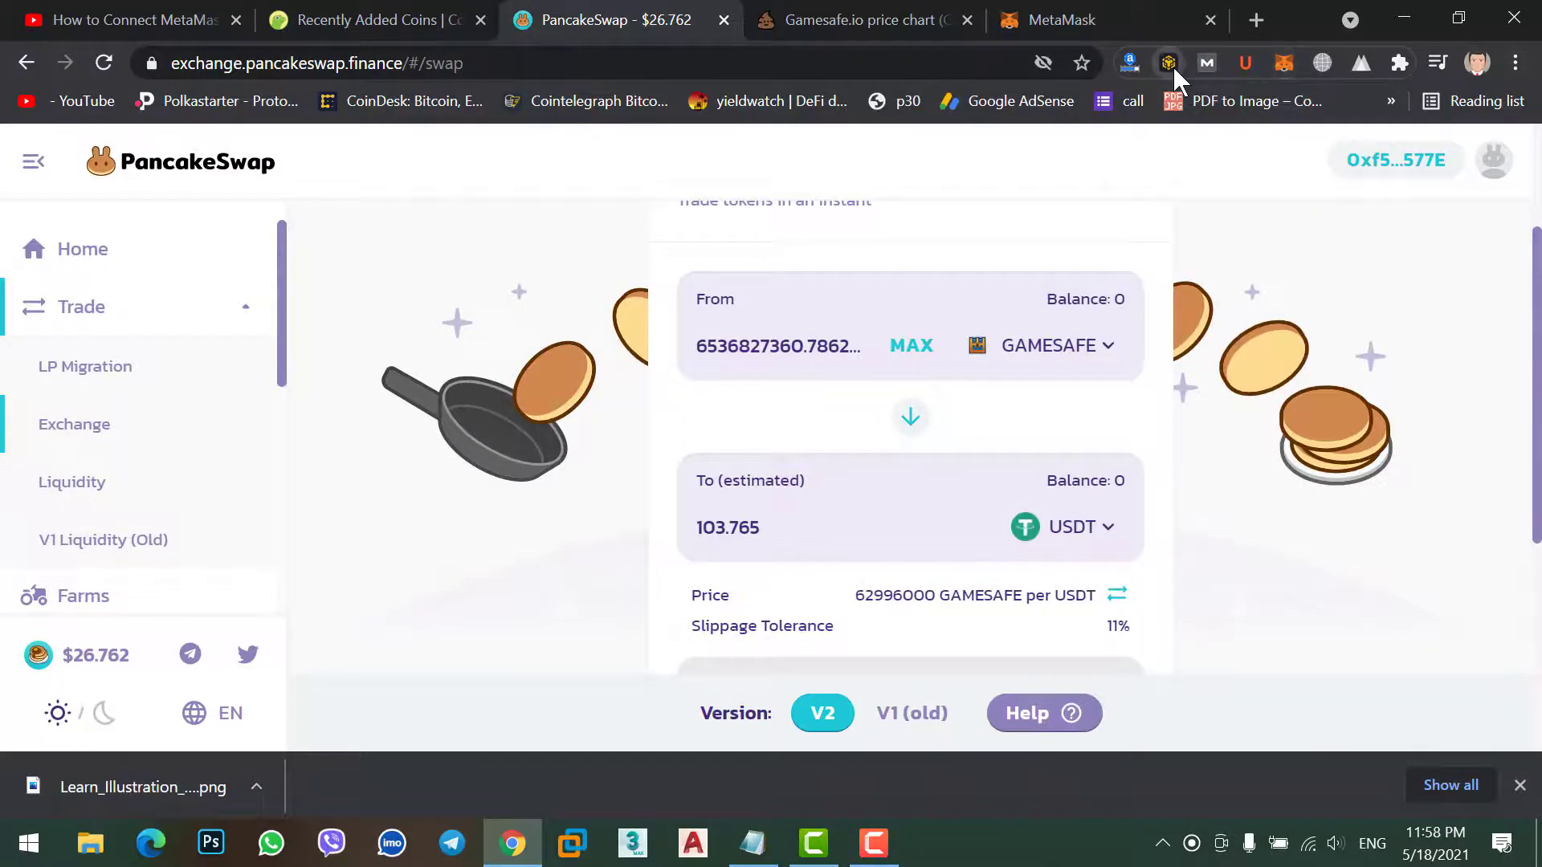
pyautogui.click(1171, 64)
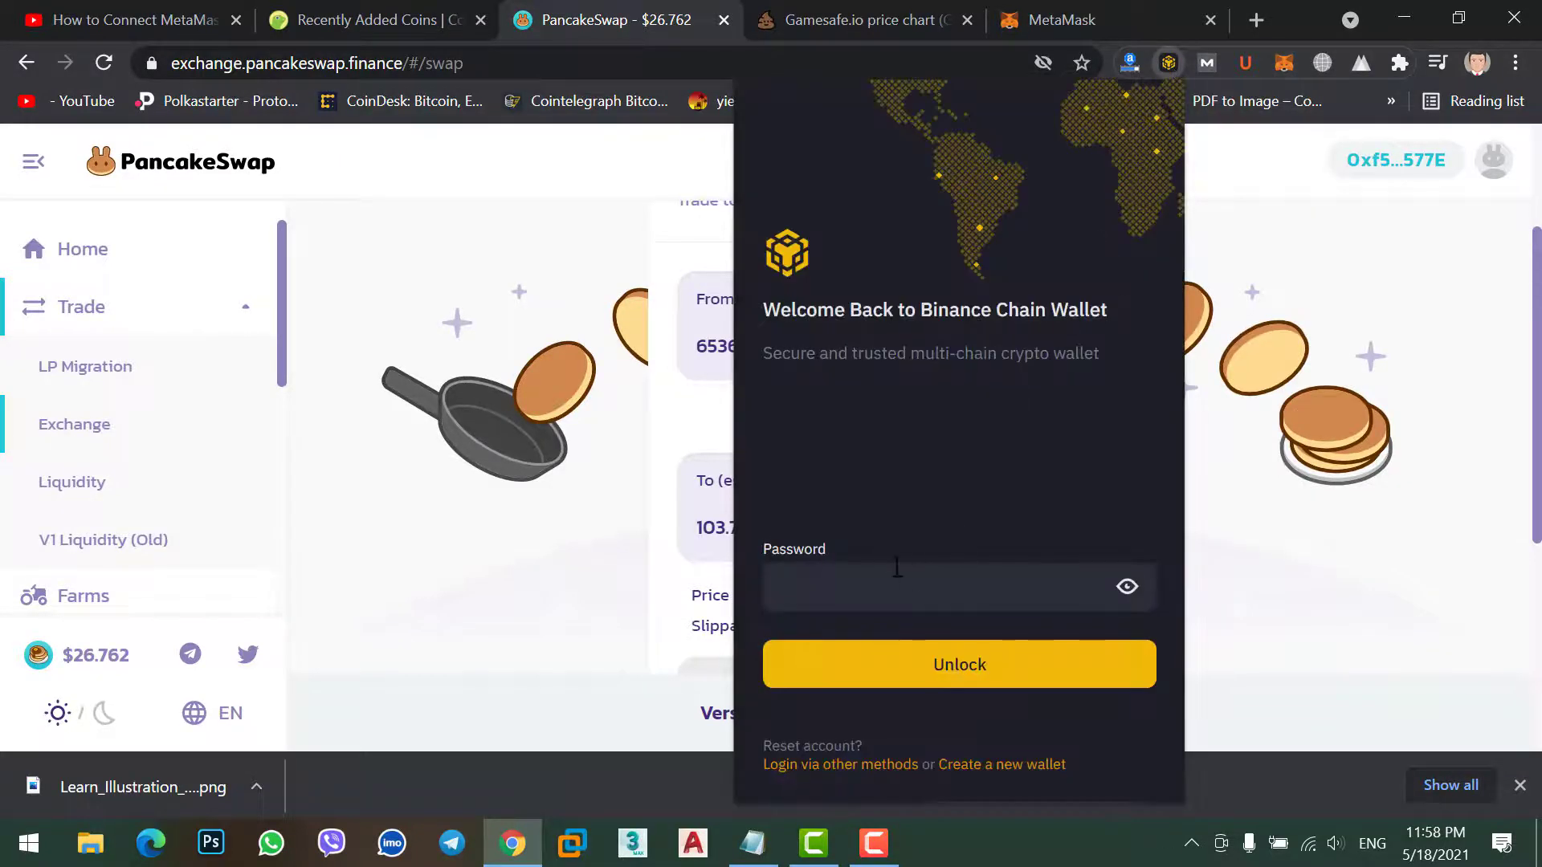
pyautogui.click(884, 574)
pyautogui.write('****************')
pyautogui.press('Return')
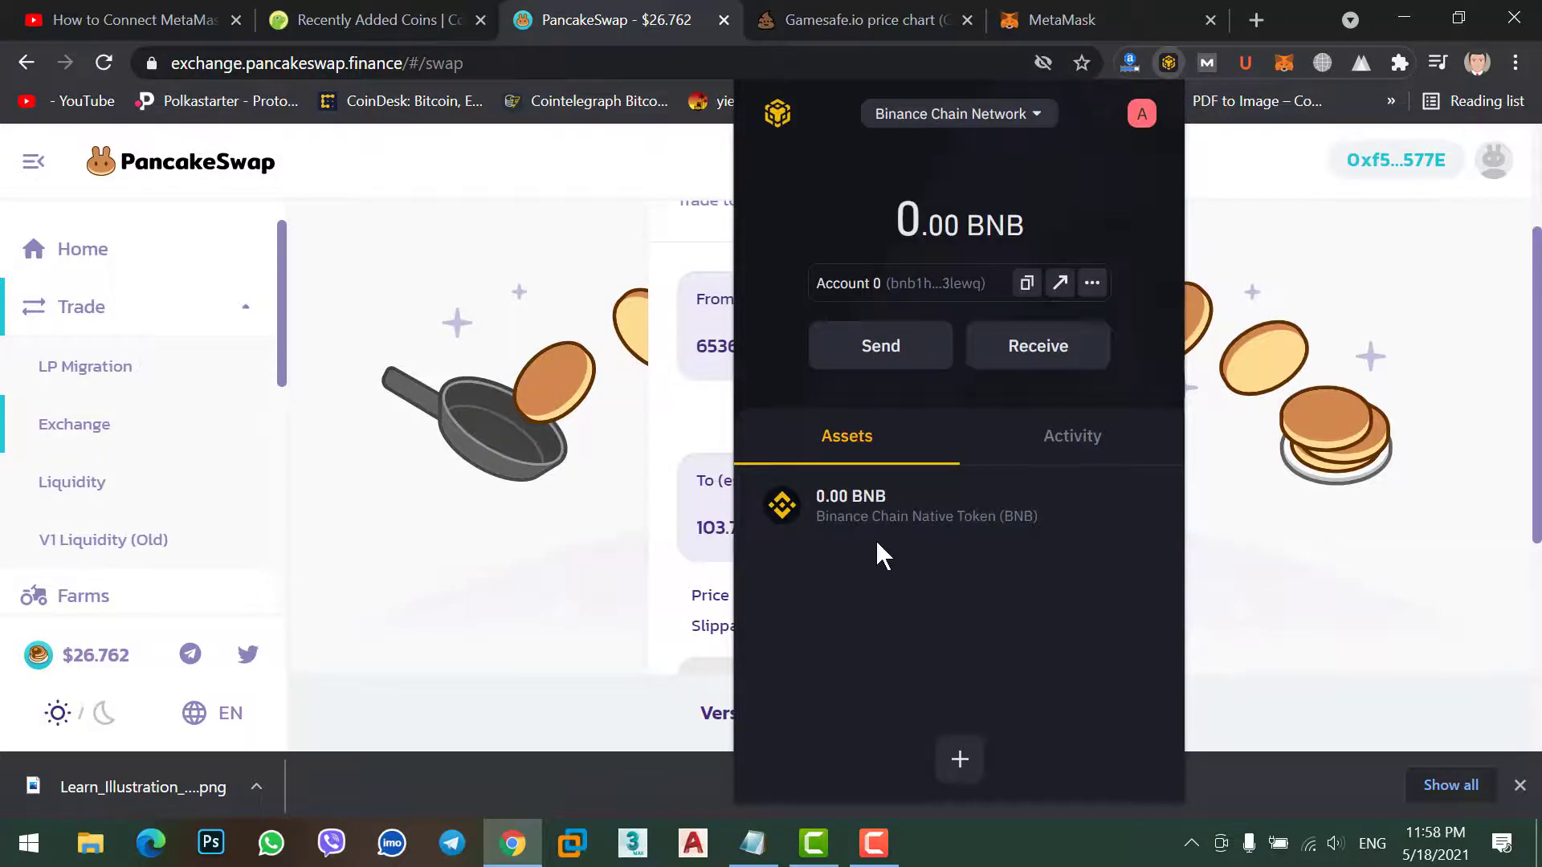
pyautogui.click(1017, 281)
# Copy the BNB Binance account address from MetaMask.
pyautogui.click(1275, 70)
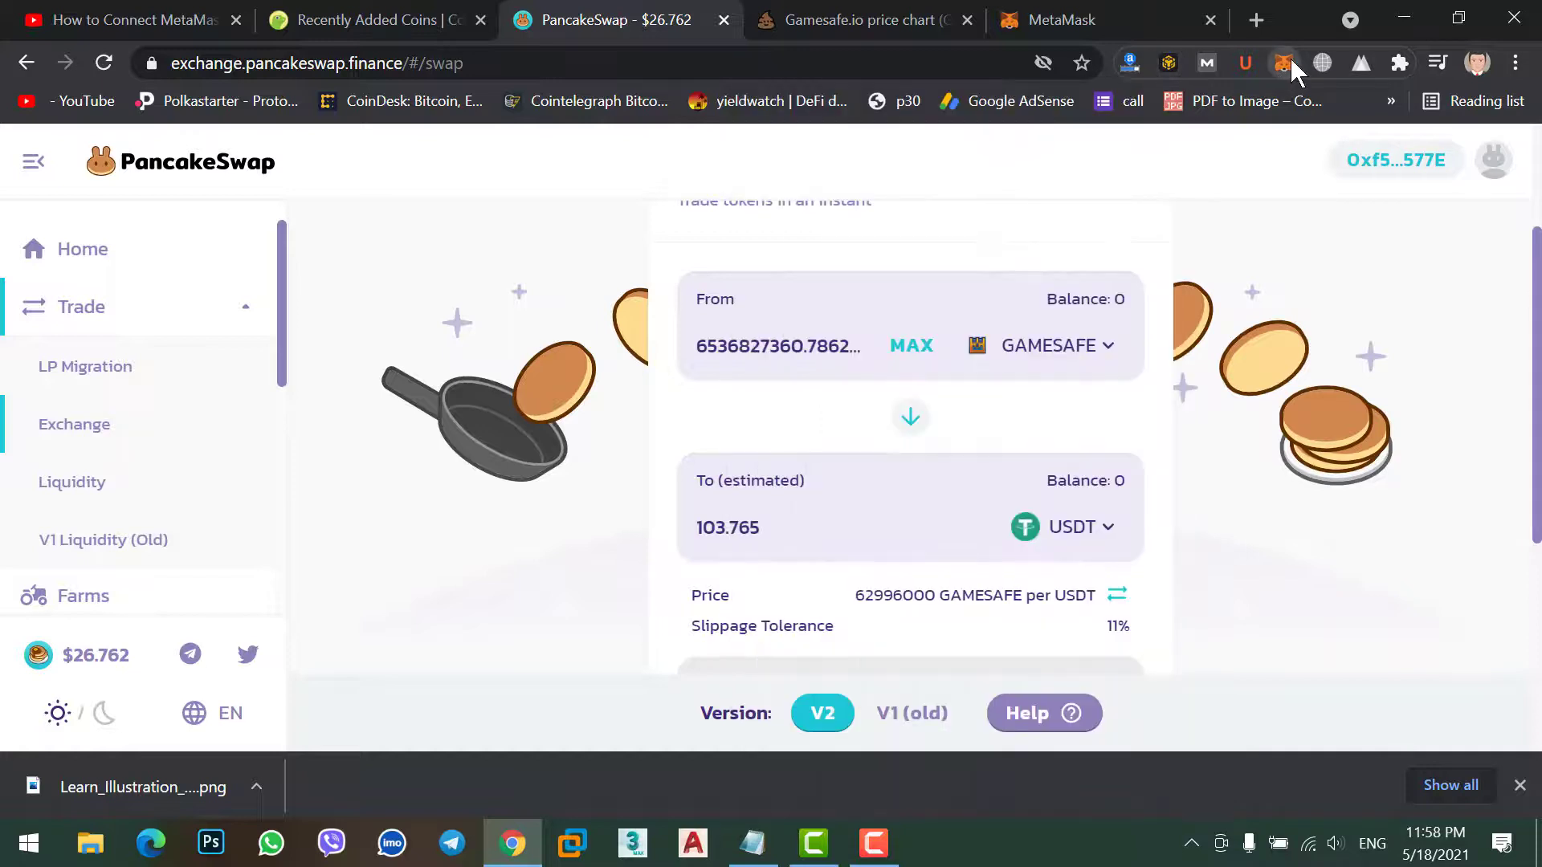
pyautogui.click(1293, 70)
pyautogui.click(1111, 213)
# Set that address as the BNB send recipient in Binance Chain Wallet, then return to MetaMask.
pyautogui.click(1169, 61)
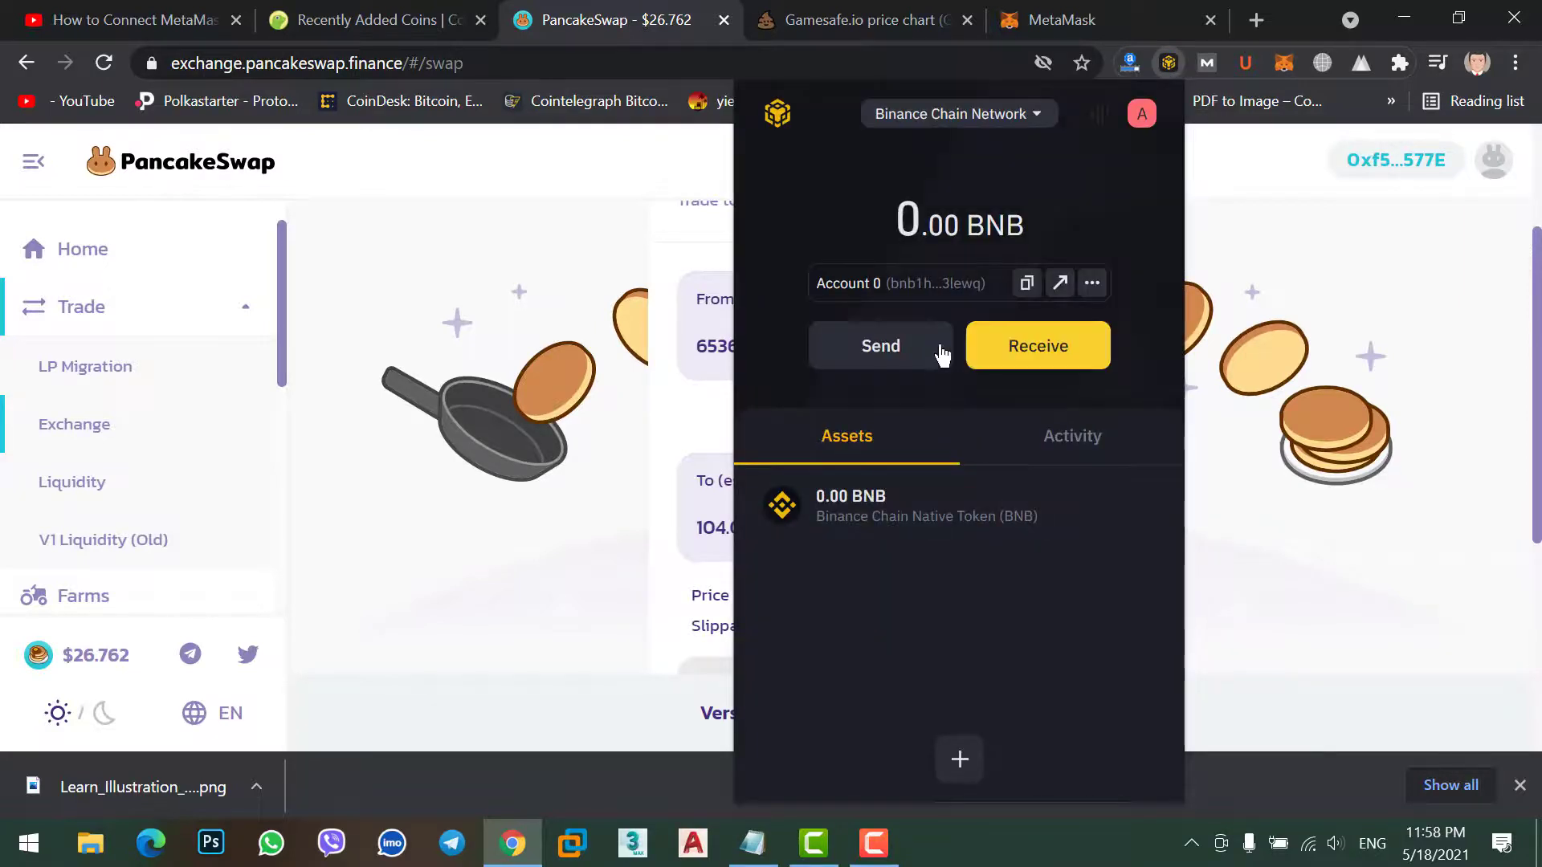
pyautogui.click(915, 349)
pyautogui.click(888, 320)
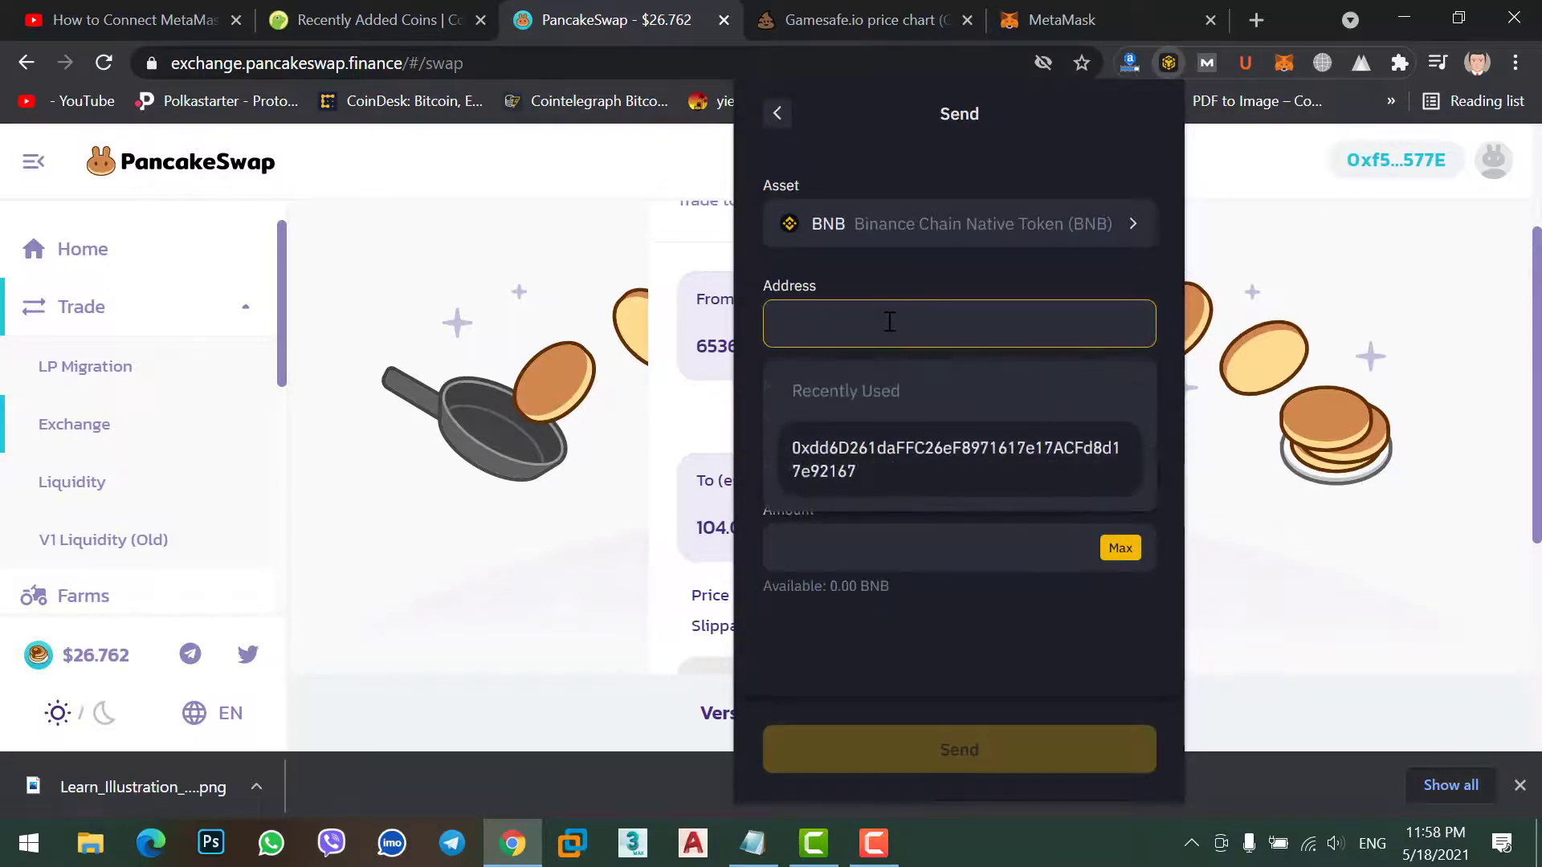
pyautogui.hotkey('ctrl', 'v')
pyautogui.click(903, 485)
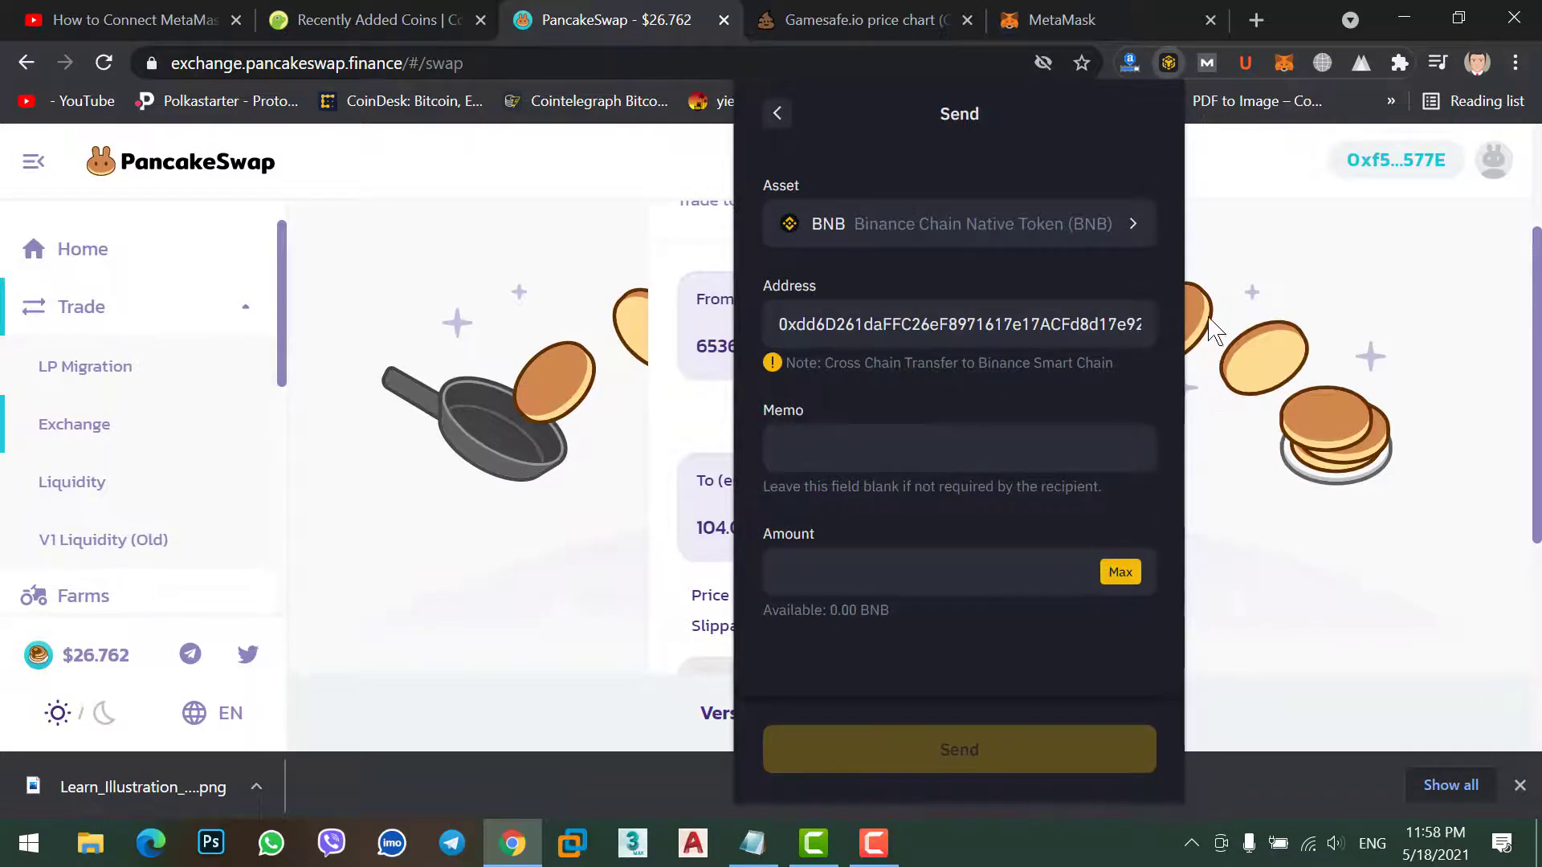
pyautogui.click(1233, 282)
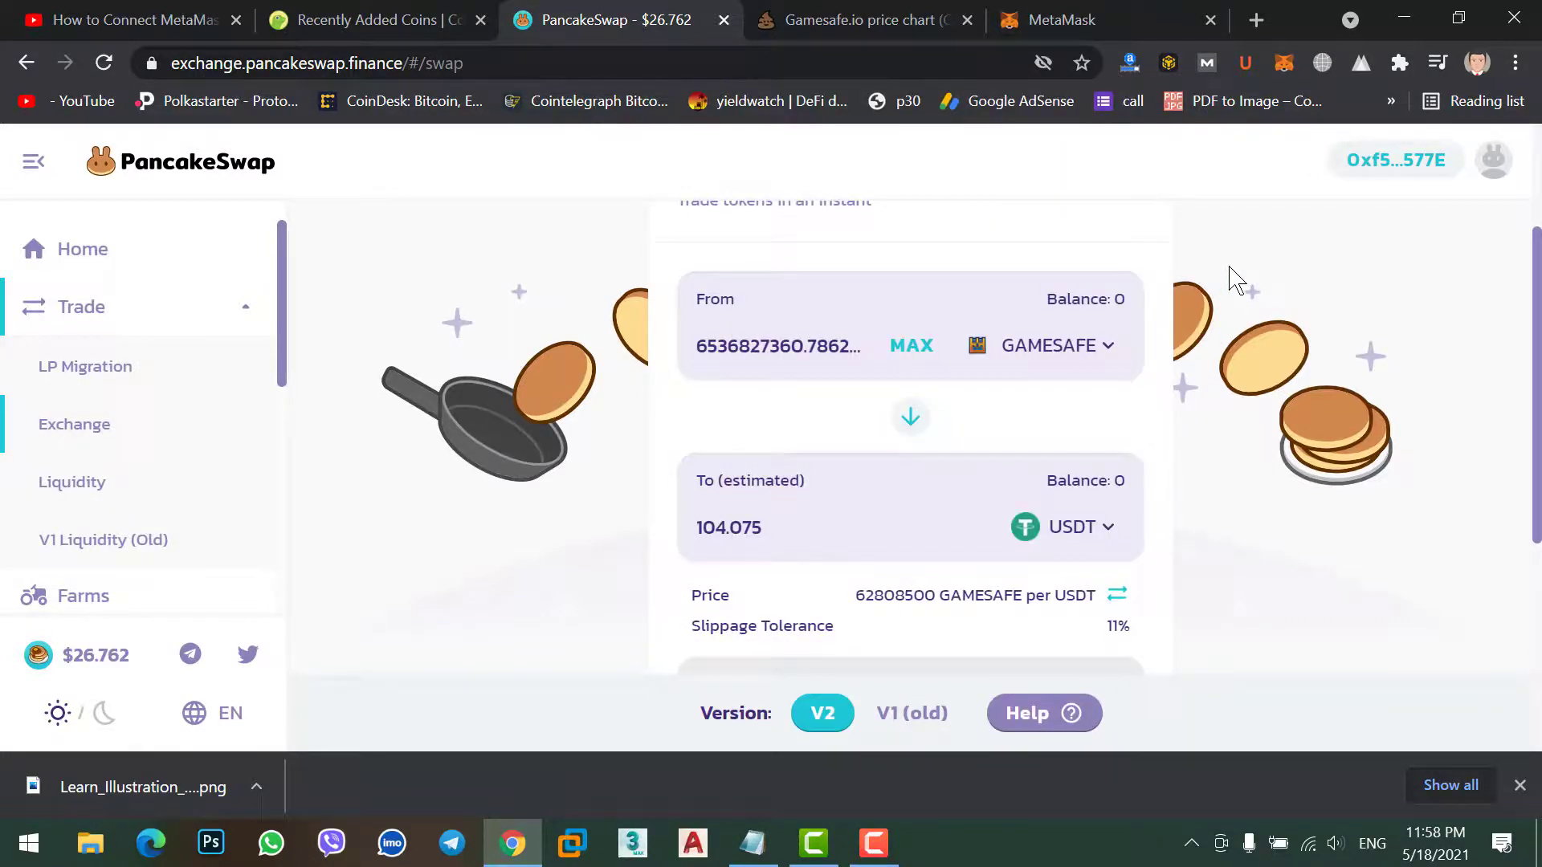
pyautogui.click(1285, 64)
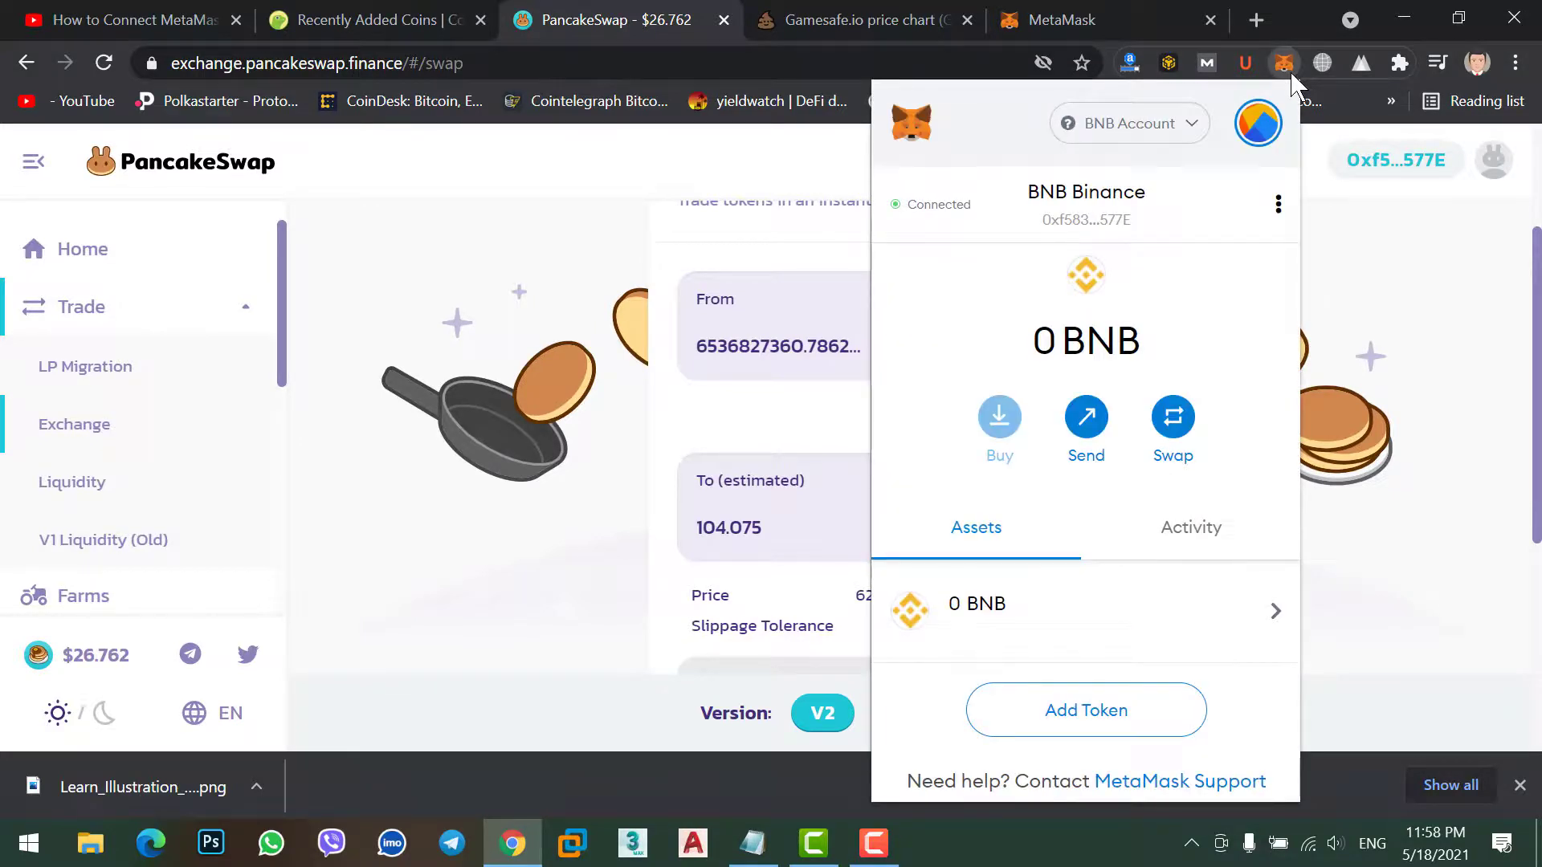